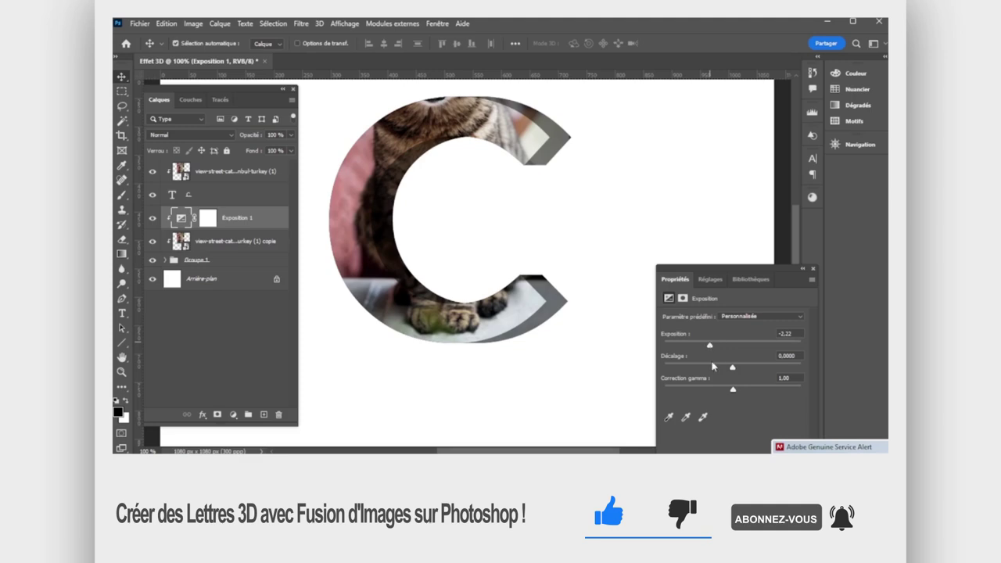
Step: Preview the finished design: lighten the C's exposure and add a pink gradient background
{"action": "left_click_drag", "start_coordinate": [732, 388], "coordinate": [746, 390]}
{"action": "left_click_drag", "start_coordinate": [710, 347], "coordinate": [733, 346]}
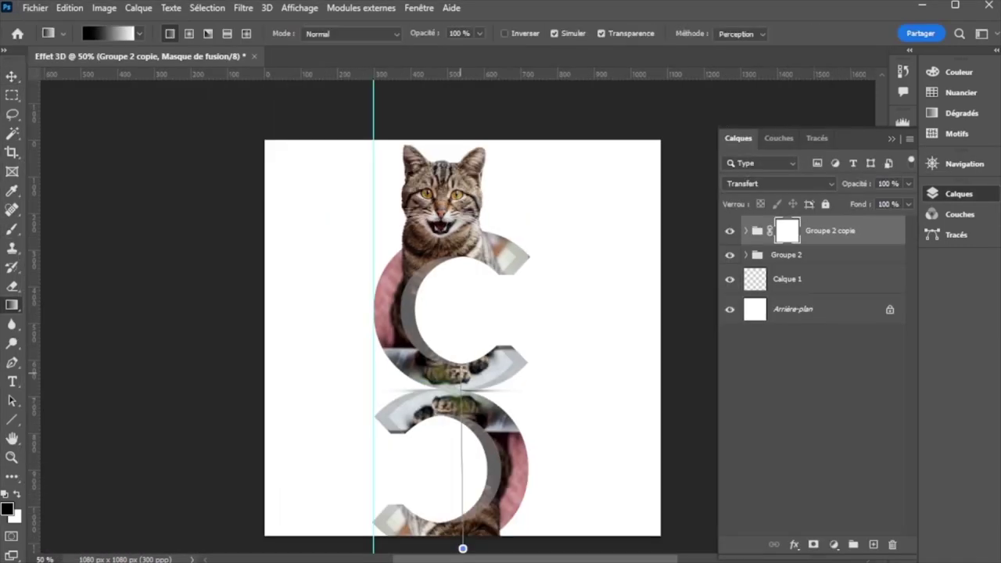
{"action": "left_click", "coordinate": [804, 312]}
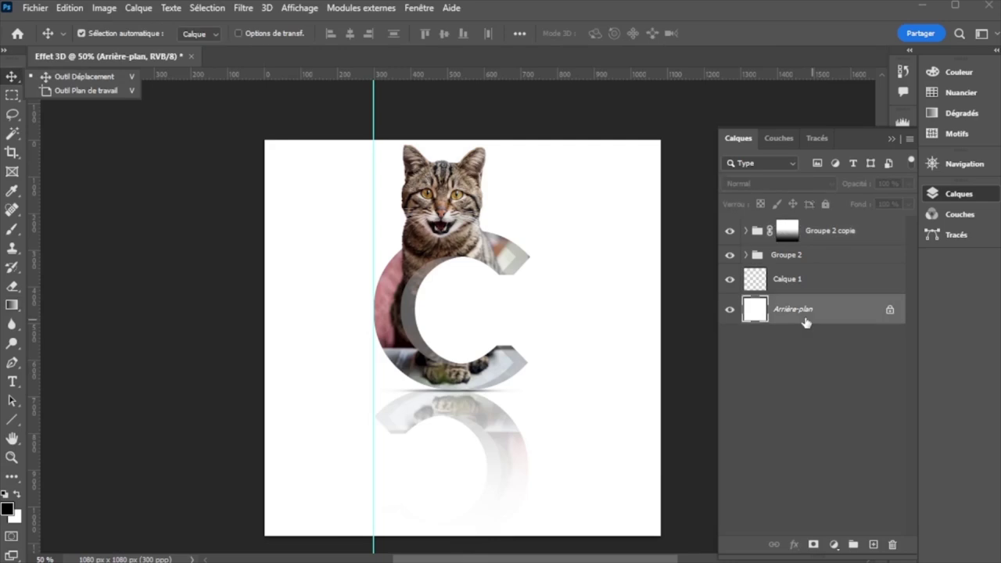
{"action": "left_click", "coordinate": [760, 167]}
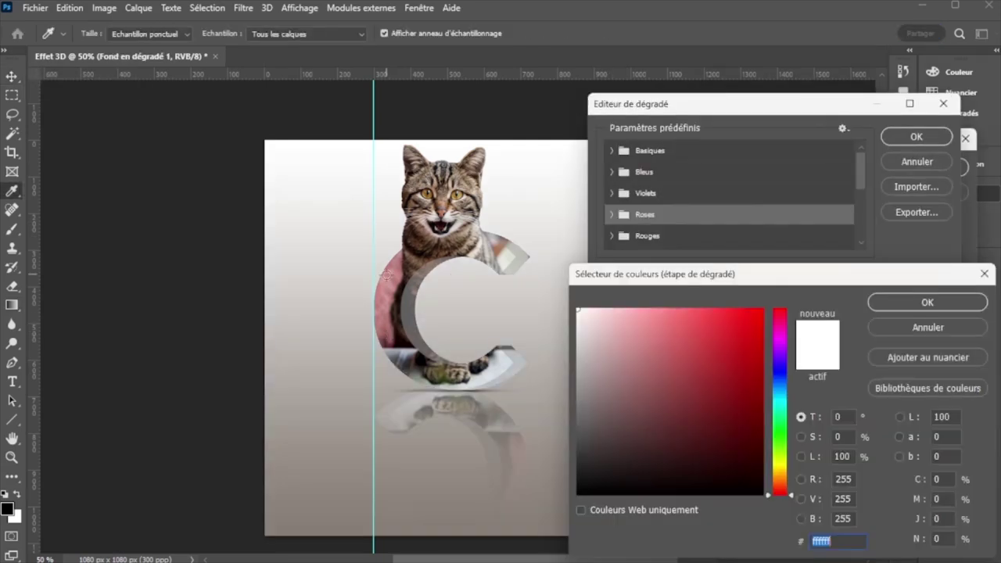
{"action": "left_click", "coordinate": [621, 347]}
{"action": "left_click", "coordinate": [923, 302]}
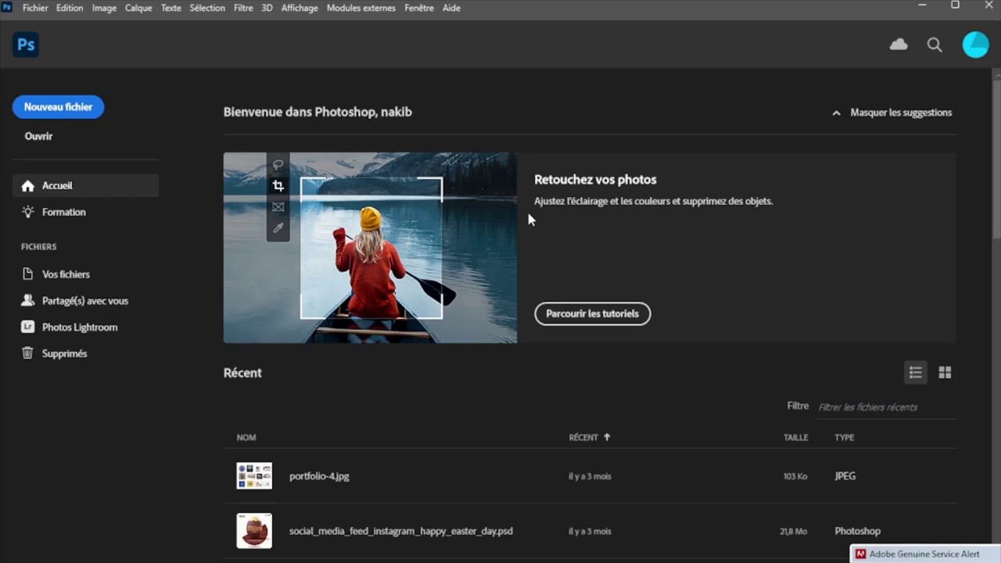
Step: Create a new 1080 × 1080 px, 300 ppi document named Effet 3D
{"action": "key", "text": "ctrl+n"}
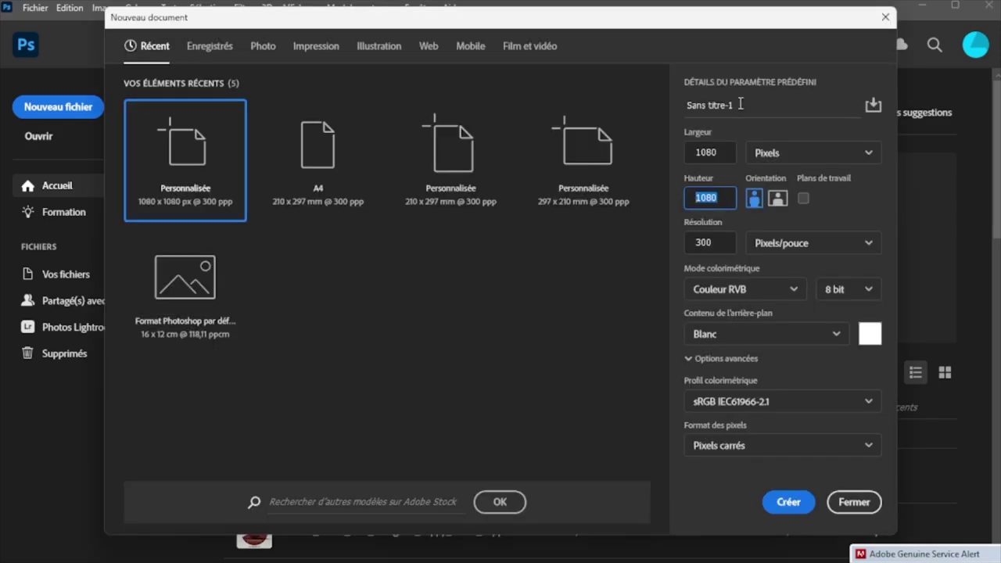
{"action": "left_click_drag", "start_coordinate": [740, 104], "coordinate": [669, 109]}
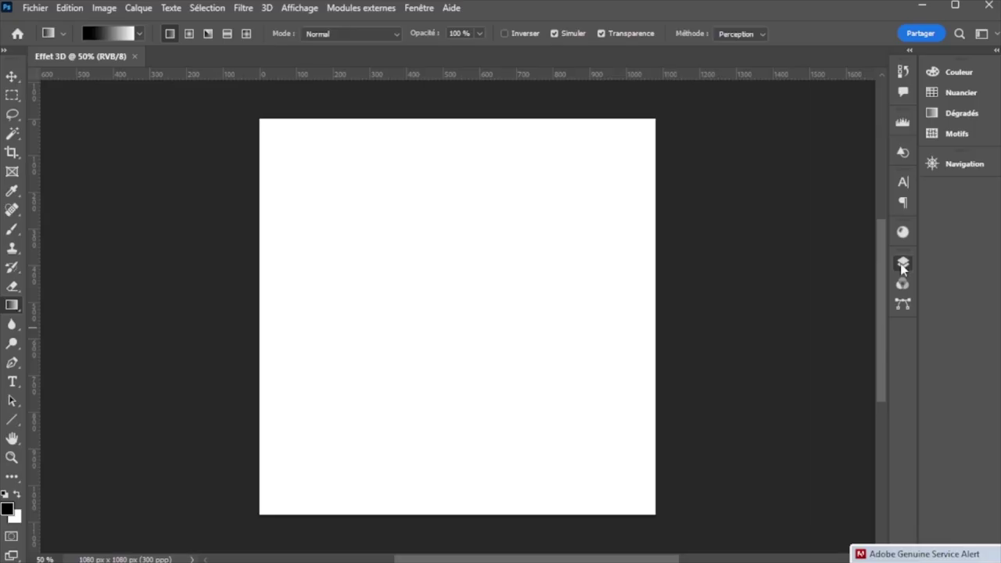
Step: Show the Layers panel and place a large dark letter C, resized near the canvas centre
{"action": "left_click", "coordinate": [903, 264]}
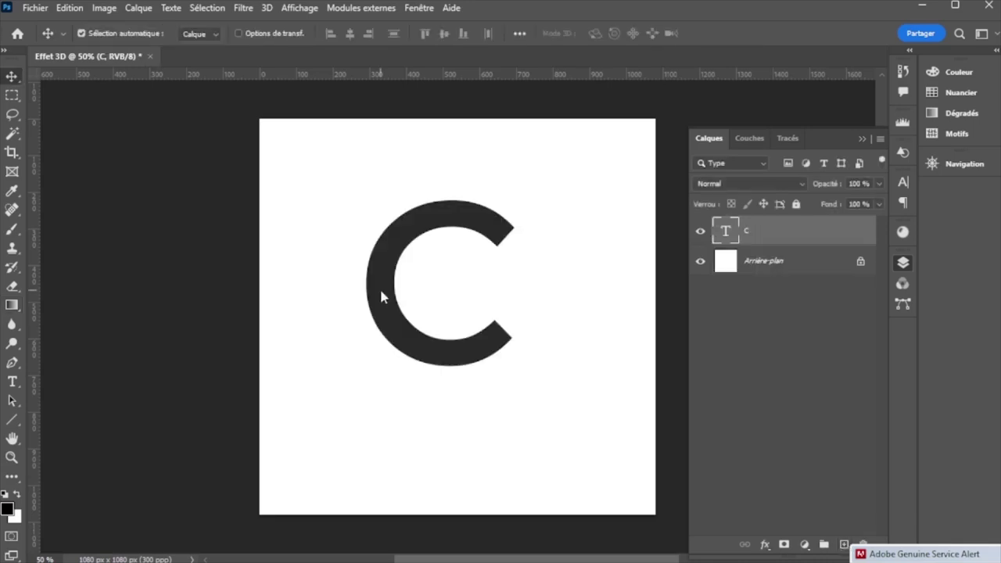
{"action": "key", "text": "ctrl+t"}
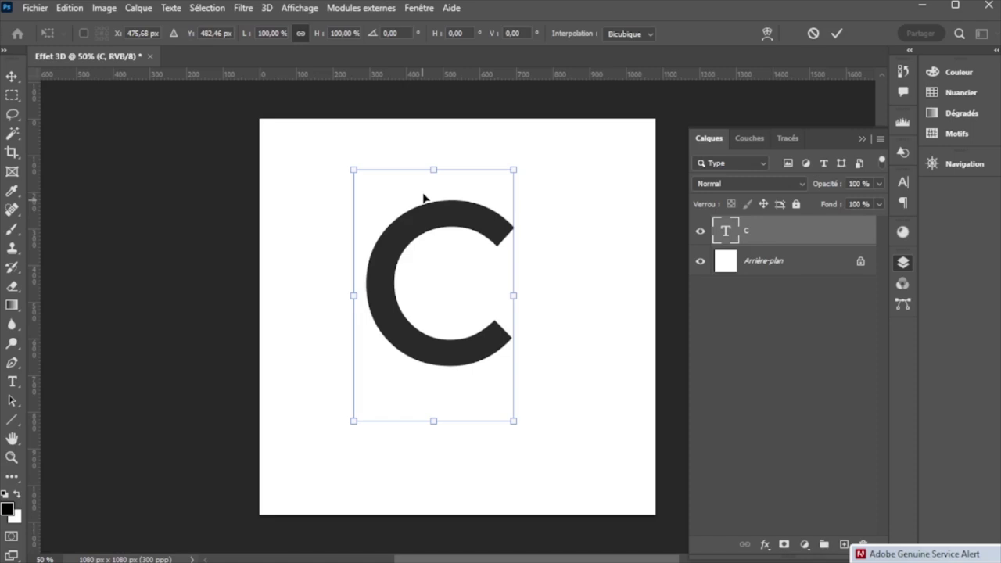
{"action": "key", "text": "Return"}
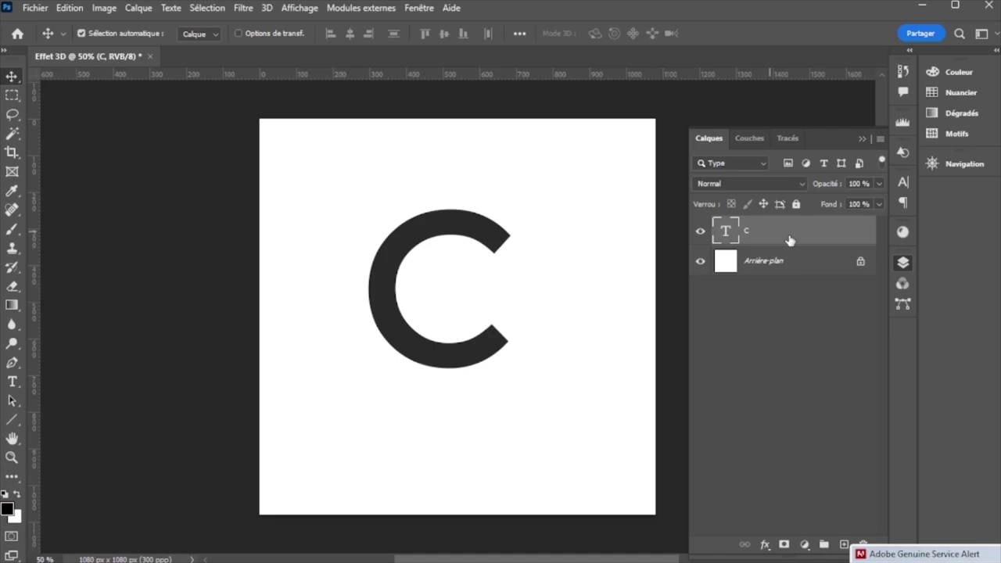
Step: Duplicate the C text as C copie and group the original C into Groupe 1
{"action": "key", "text": "ctrl+j"}
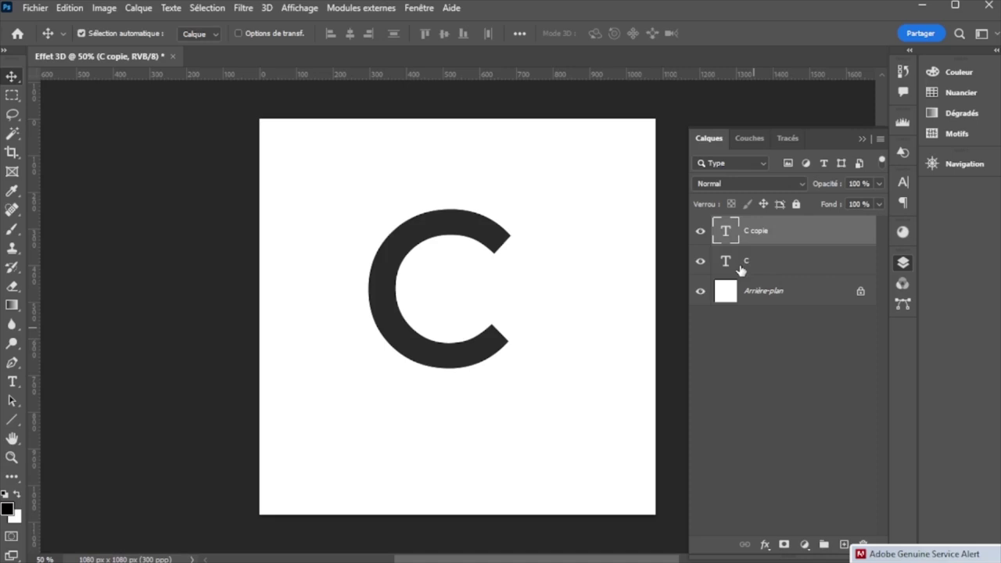
{"action": "left_click", "coordinate": [743, 270]}
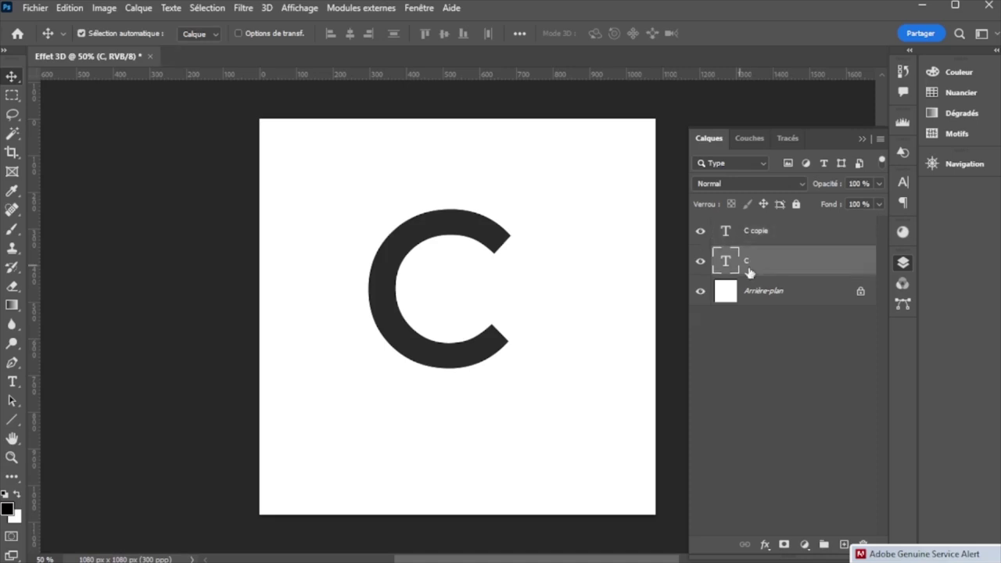
{"action": "key", "text": "ctrl+g"}
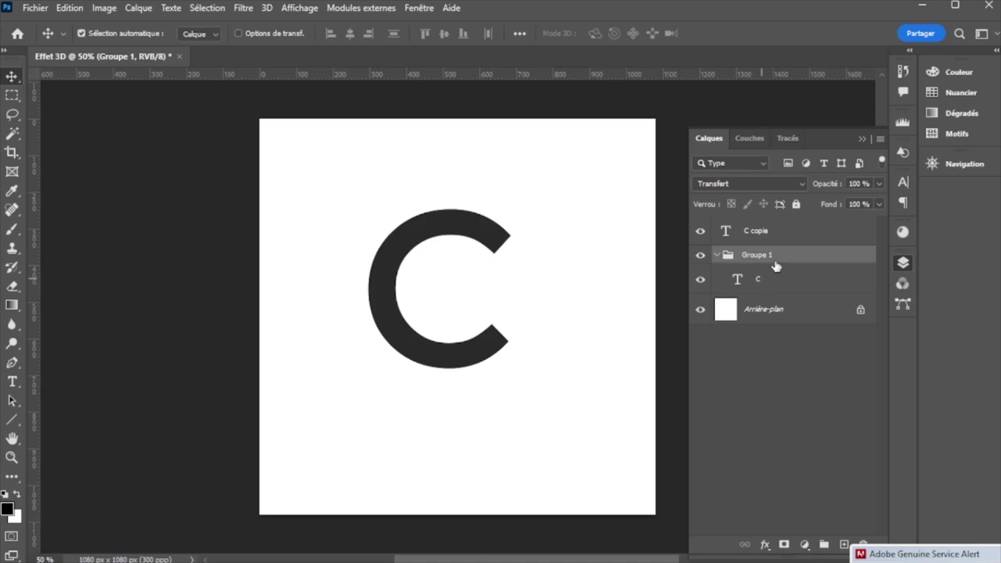
{"action": "left_click", "coordinate": [762, 275]}
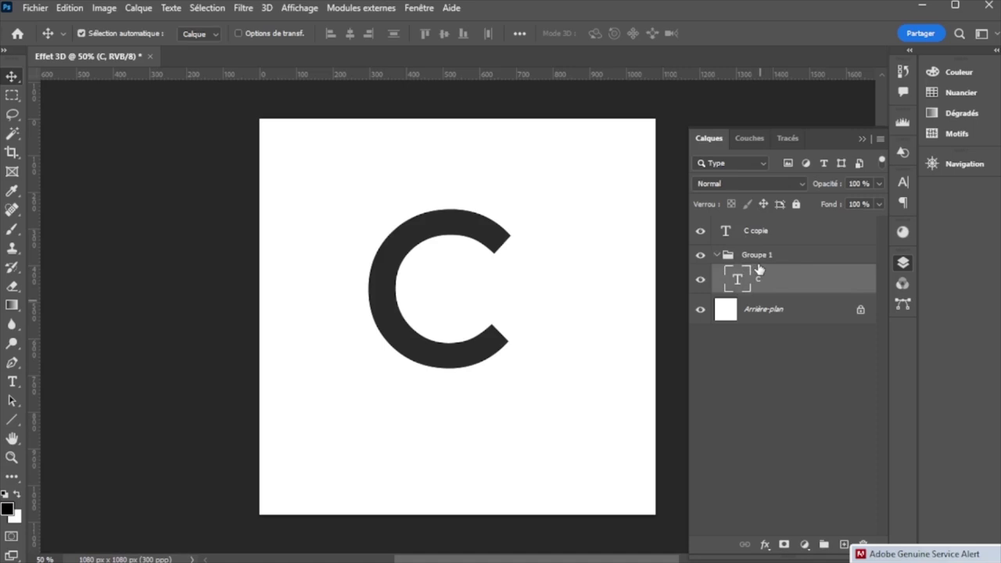
{"action": "left_click", "coordinate": [12, 380]}
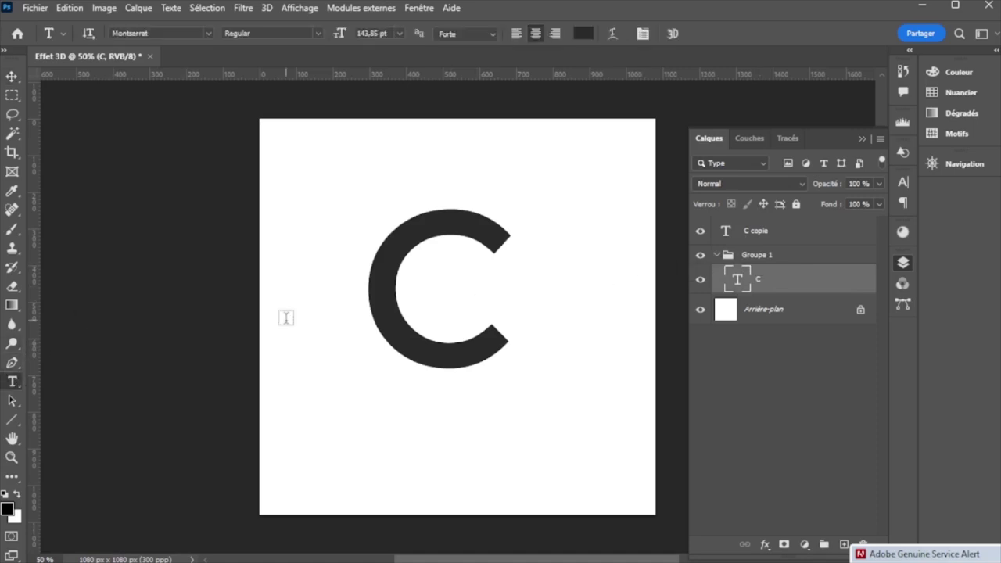
Step: Recolour the top C copy's text to grey 605d5d and commit the edit
{"action": "left_click", "coordinate": [379, 303]}
{"action": "key", "text": "ctrl+a"}
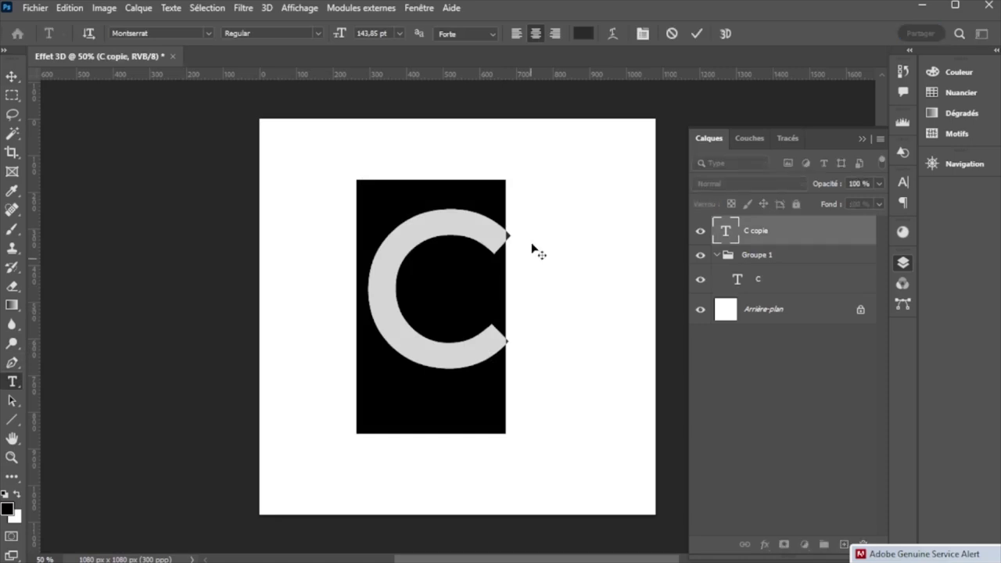
{"action": "left_click", "coordinate": [582, 35]}
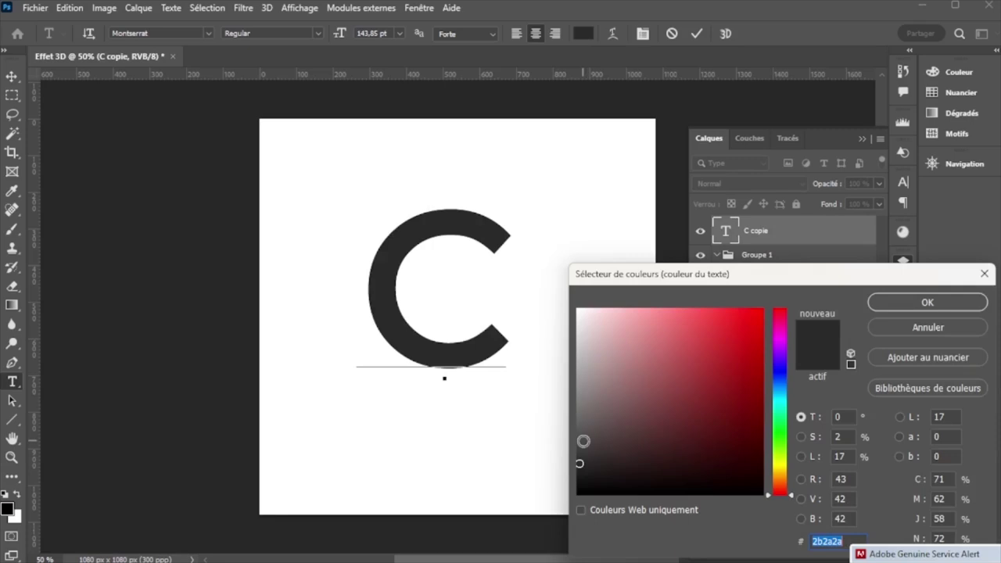
{"action": "left_click", "coordinate": [582, 425]}
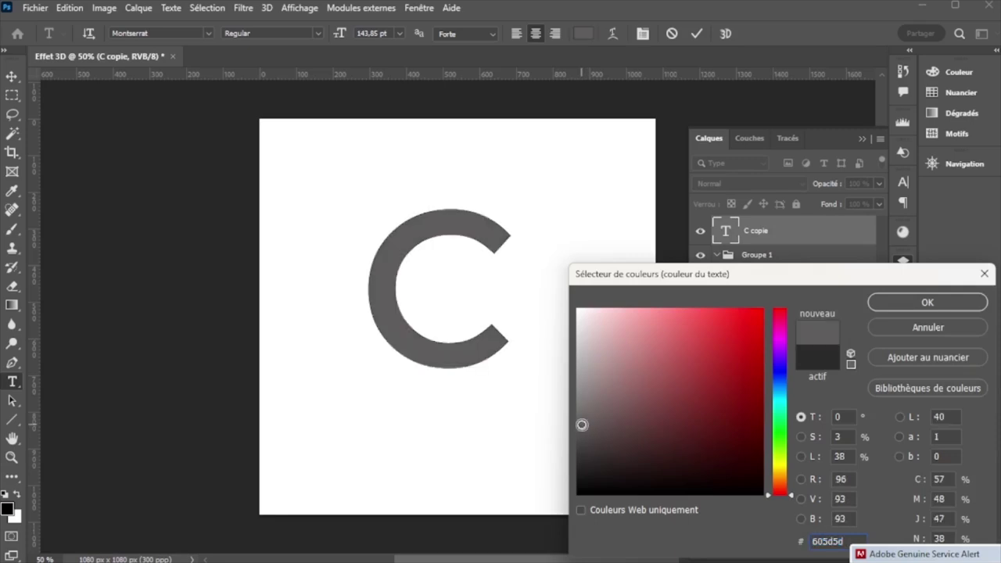
{"action": "left_click", "coordinate": [578, 415]}
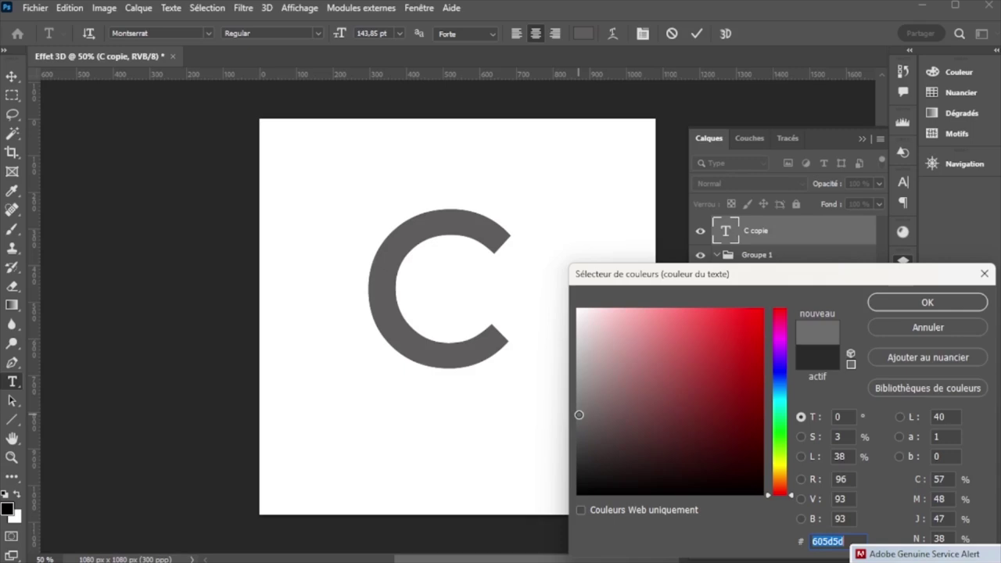
{"action": "left_click", "coordinate": [925, 304]}
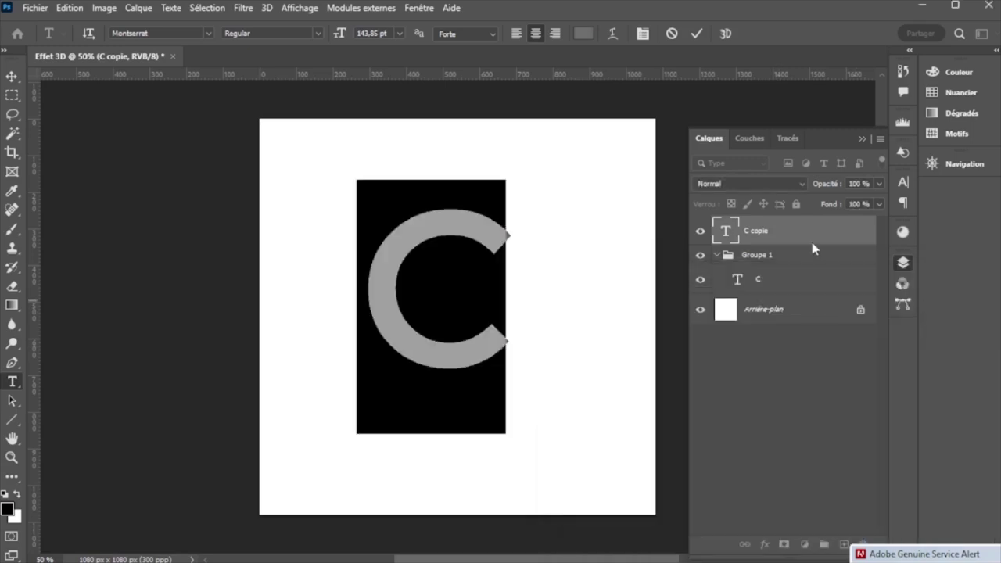
{"action": "left_click", "coordinate": [696, 33]}
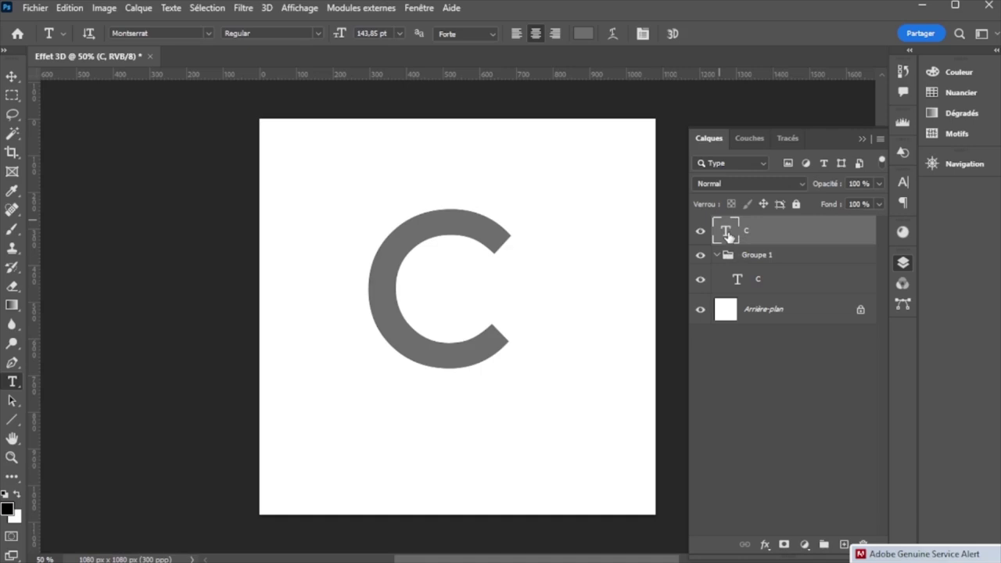
Step: Move the grey C into Groupe 1 and the dark C above it, checking visibility
{"action": "mouse_move", "coordinate": [727, 236]}
{"action": "left_mouse_down"}
{"action": "mouse_move", "coordinate": [731, 266]}
{"action": "mouse_move", "coordinate": [747, 227]}
{"action": "left_mouse_up"}
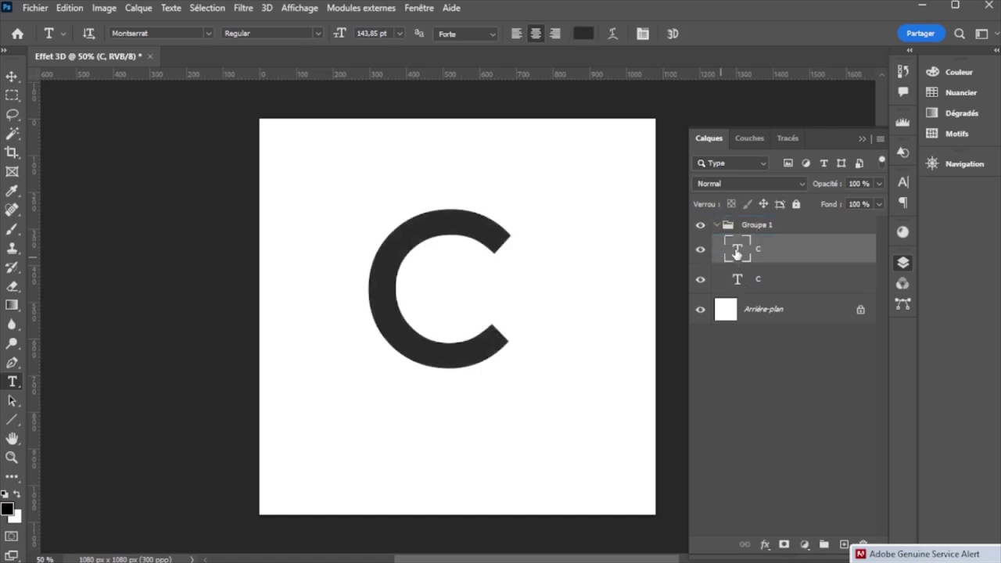
{"action": "left_click_drag", "start_coordinate": [743, 257], "coordinate": [743, 219]}
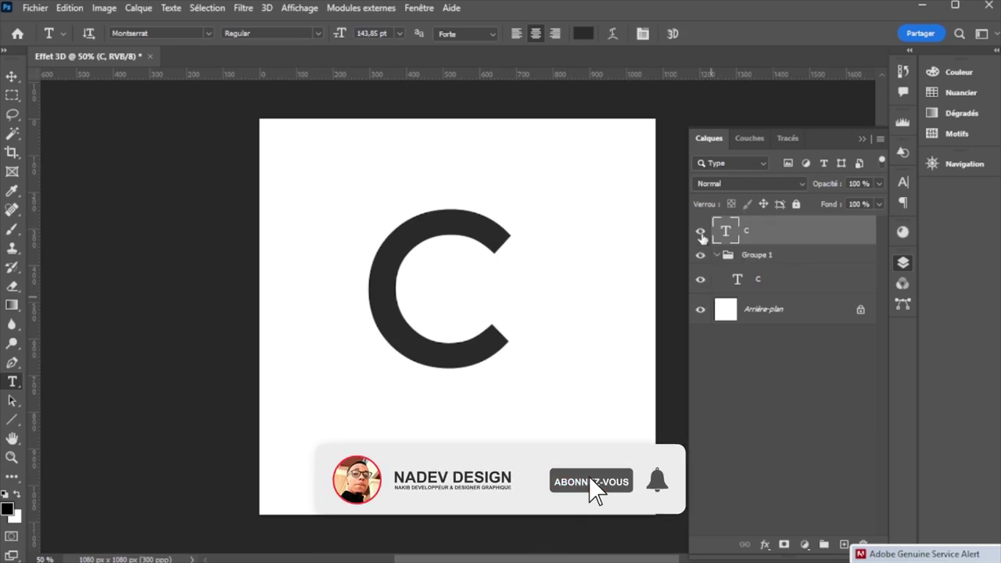
{"action": "left_click", "coordinate": [701, 233]}
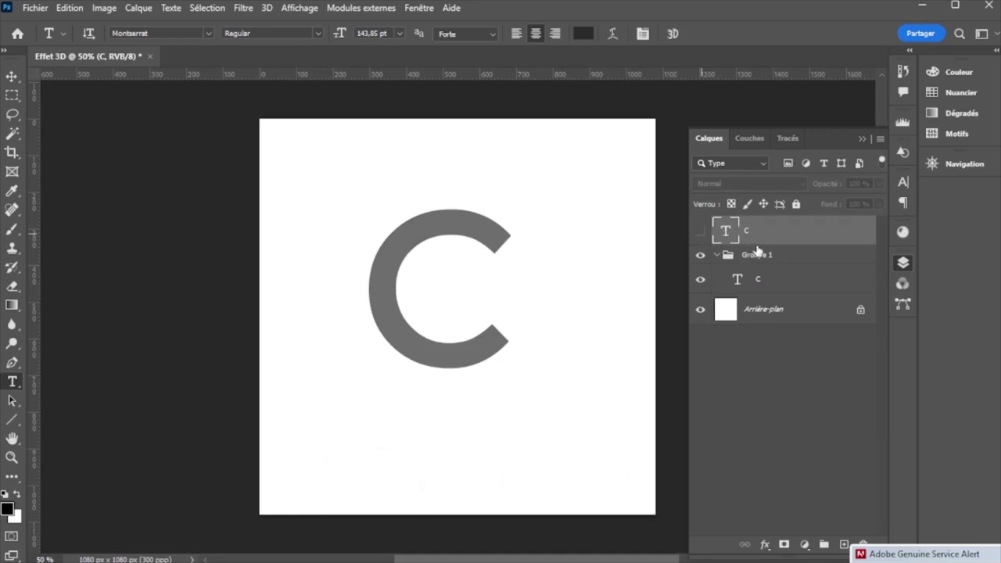
{"action": "left_click", "coordinate": [700, 229]}
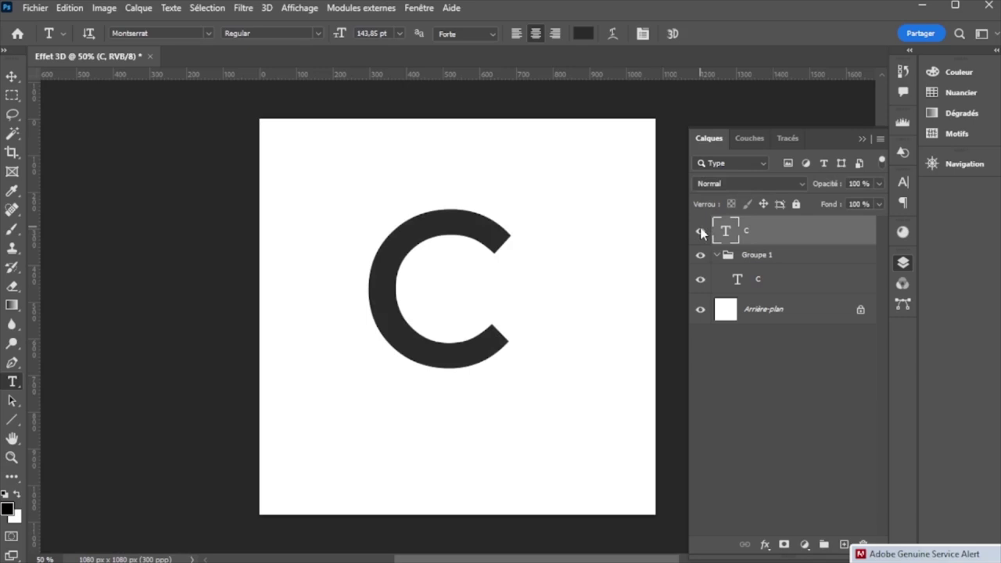
{"action": "left_click", "coordinate": [745, 286]}
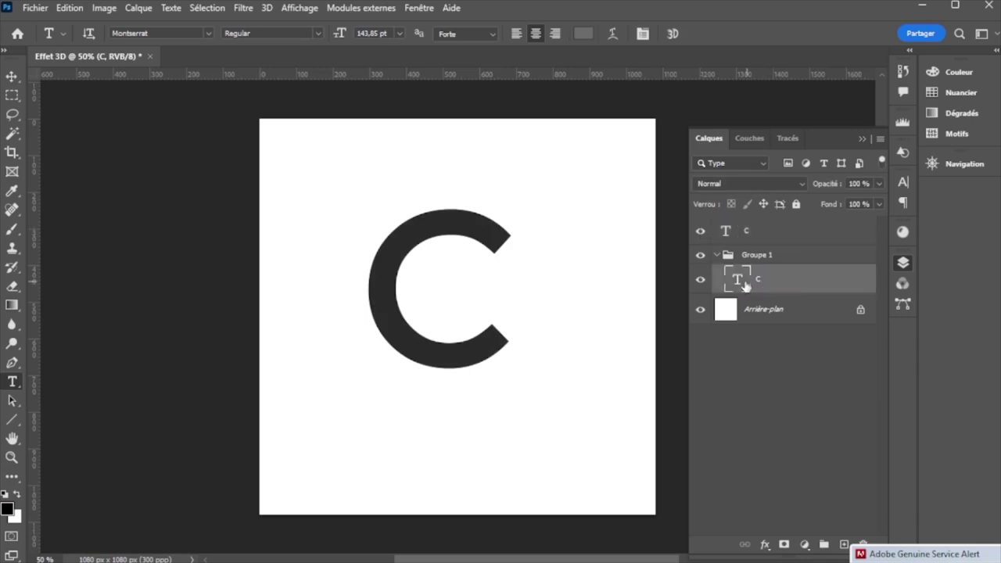
{"action": "key", "text": "v"}
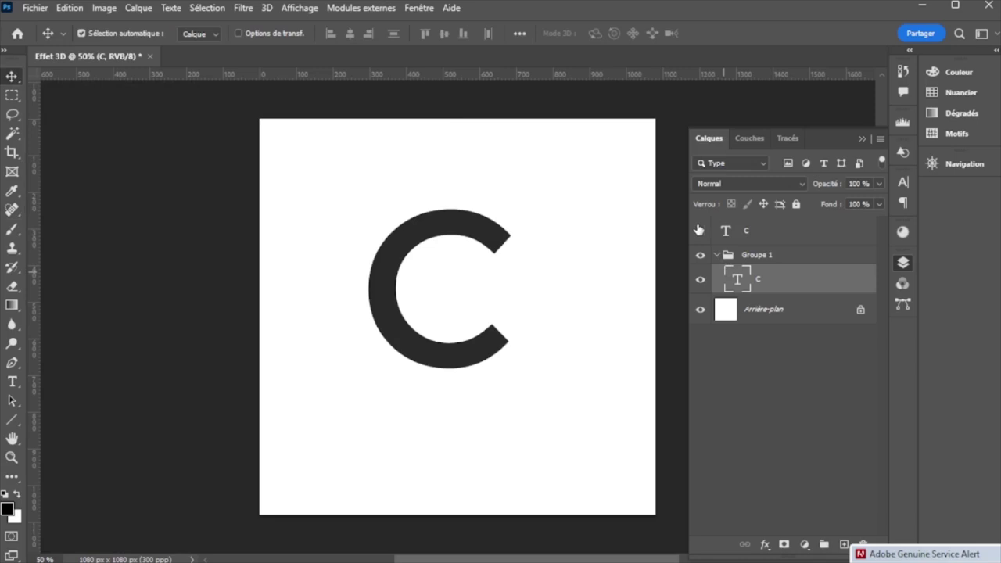
{"action": "left_click", "coordinate": [698, 230]}
{"action": "left_click", "coordinate": [698, 230]}
Step: Duplicate the grouped C layer as C copie
{"action": "right_click", "coordinate": [779, 288]}
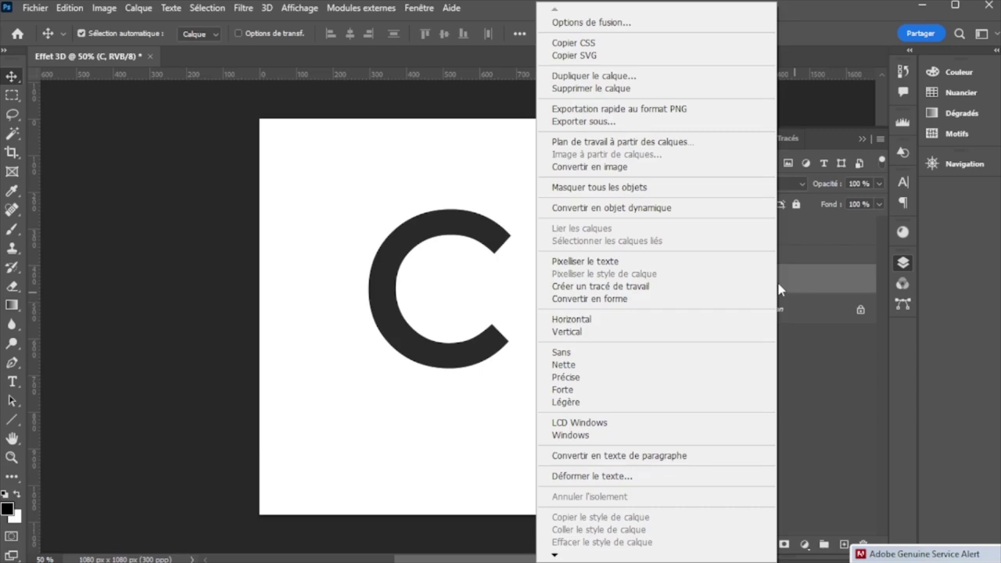
{"action": "left_click", "coordinate": [614, 78]}
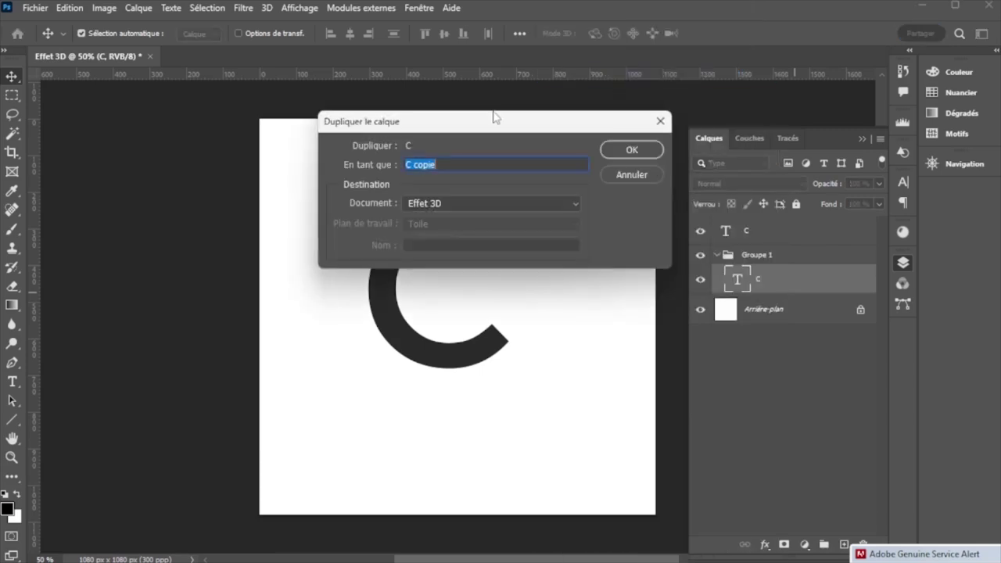
{"action": "left_click", "coordinate": [630, 153]}
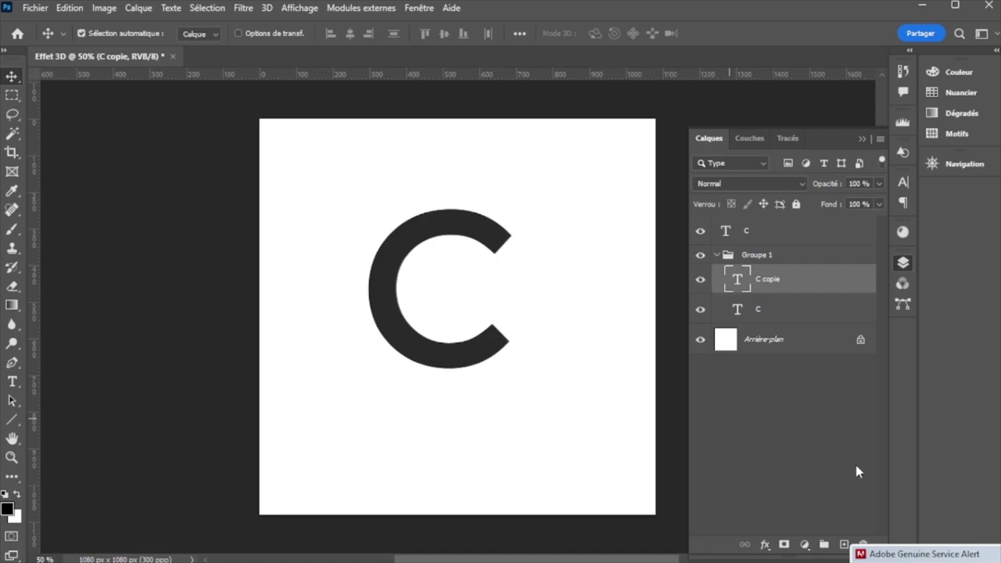
Step: Stack copies nudged right and down up to C copie 19, then collapse Groupe 1
{"action": "key", "text": "ctrl+j"}
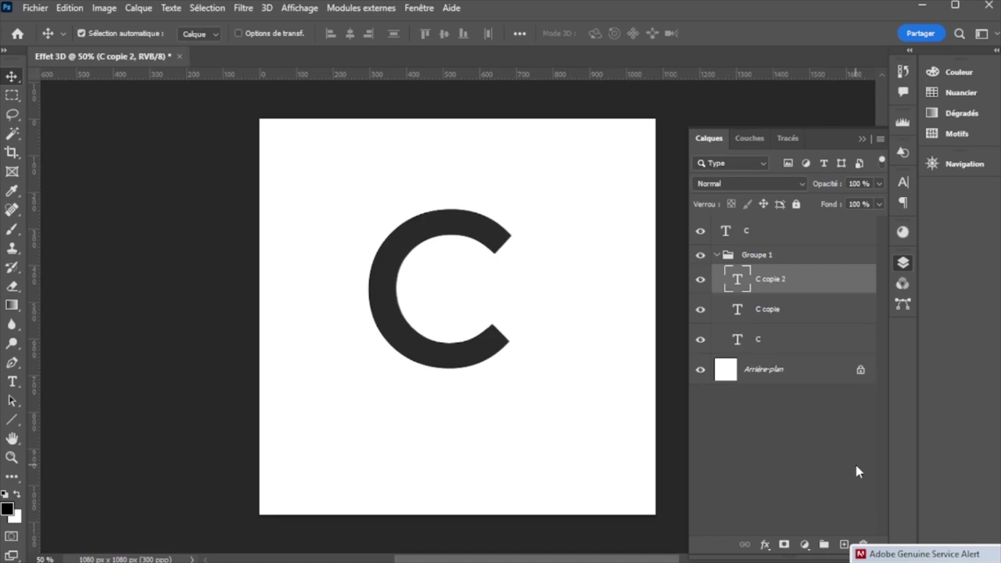
{"action": "key", "text": "Right"}
{"action": "key", "text": "Down"}
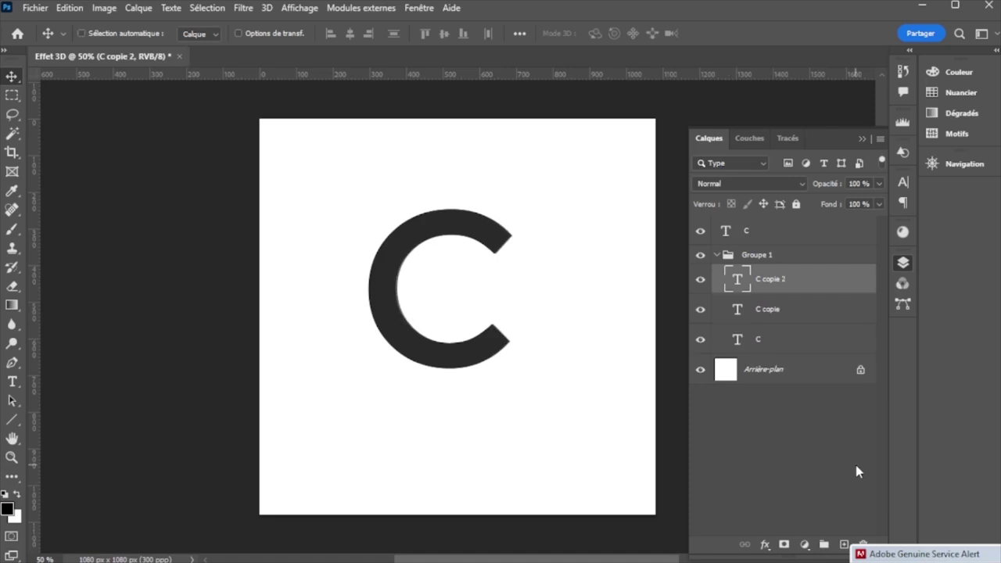
{"action": "key", "text": "ctrl+j"}
{"action": "key", "text": "Right"}
{"action": "key", "text": "Down"}
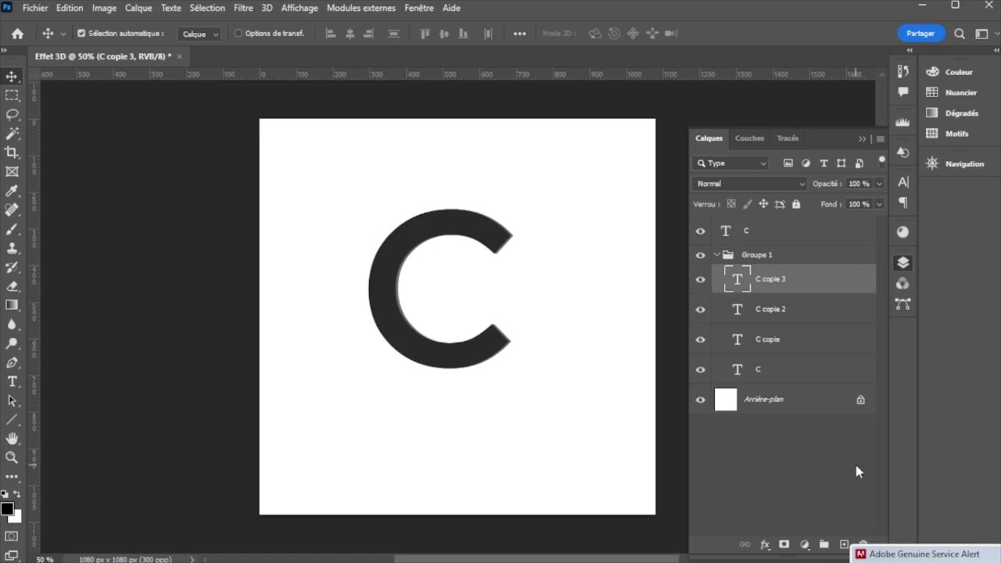
{"action": "key", "text": "ctrl+j"}
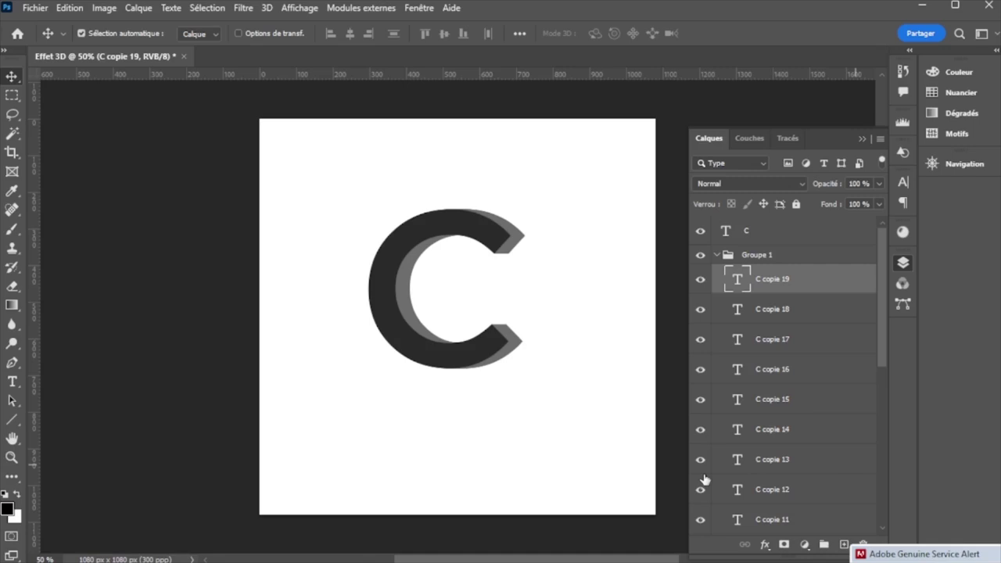
{"action": "left_click", "coordinate": [717, 256]}
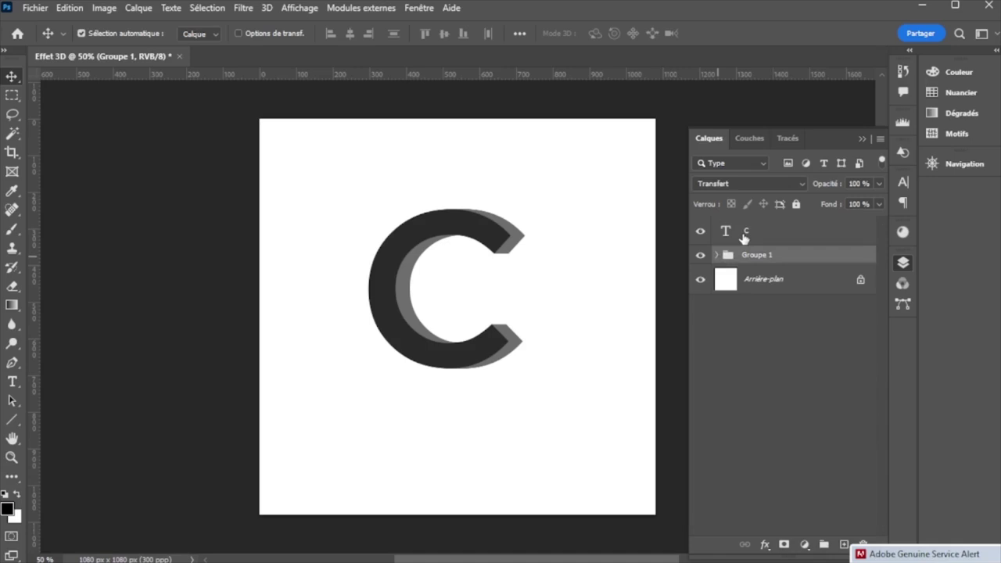
Step: Import and embed the street cat photo from Téléchargements above the top C layer
{"action": "left_click", "coordinate": [377, 203]}
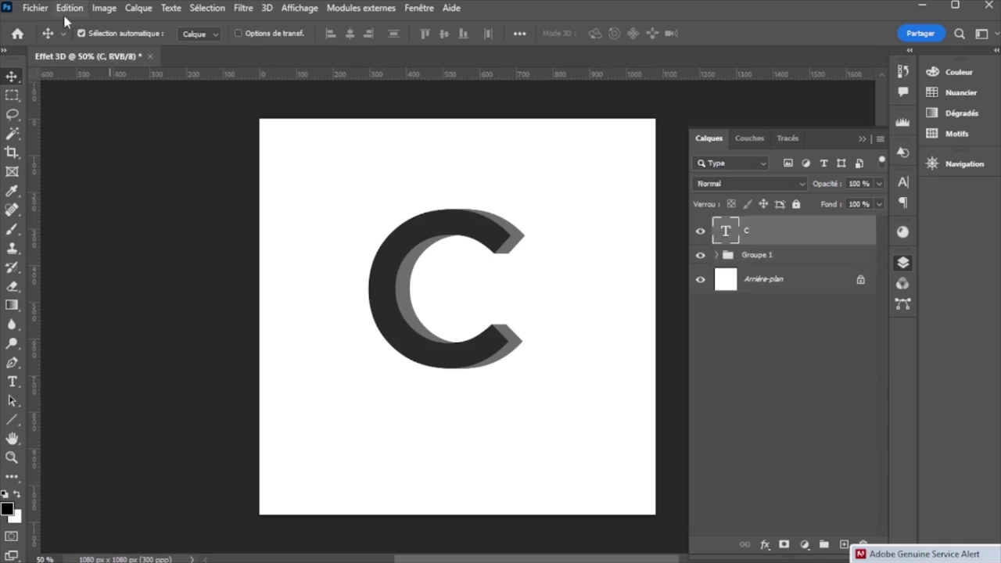
{"action": "left_click", "coordinate": [36, 10]}
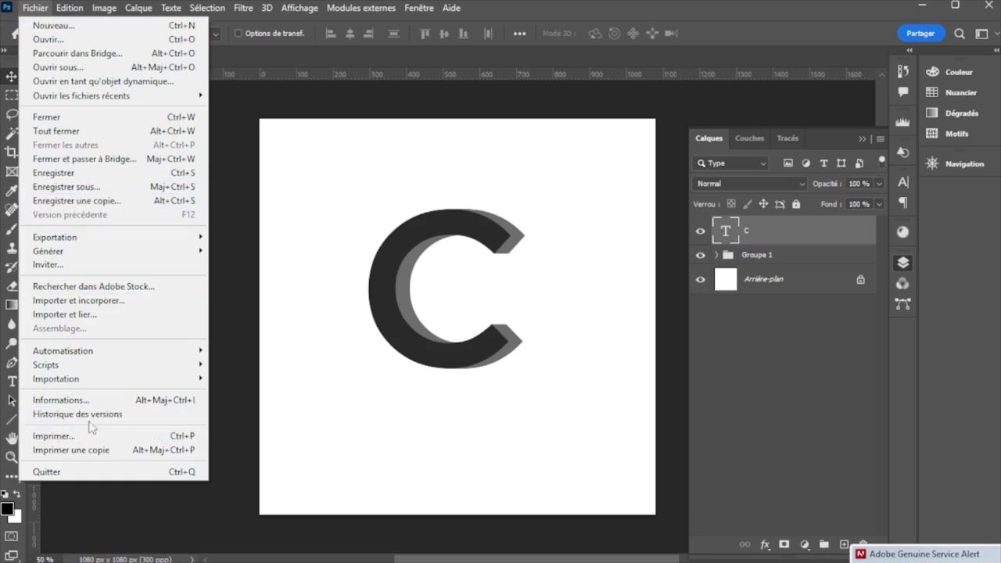
{"action": "left_click", "coordinate": [79, 301]}
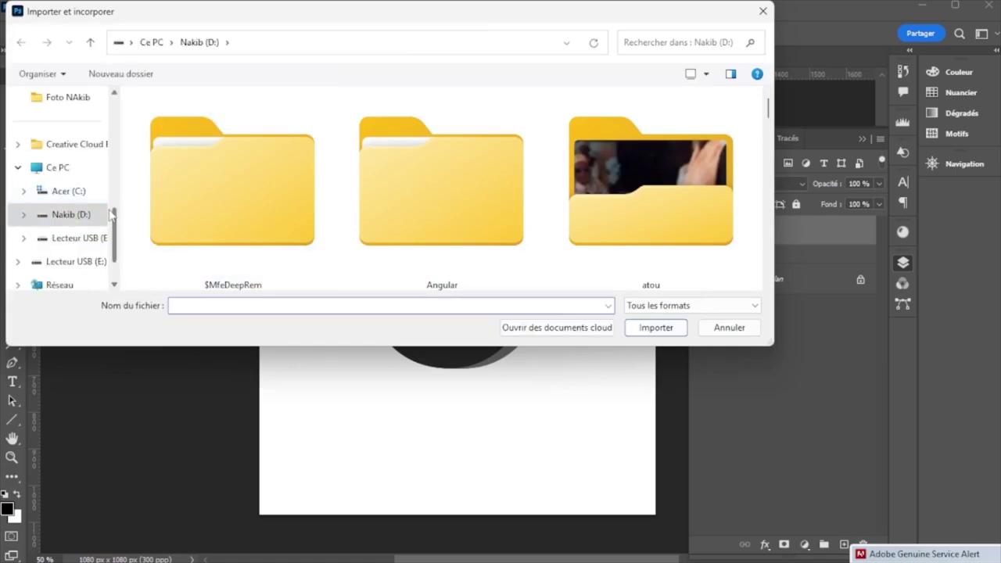
{"action": "left_click_drag", "start_coordinate": [115, 226], "coordinate": [115, 157]}
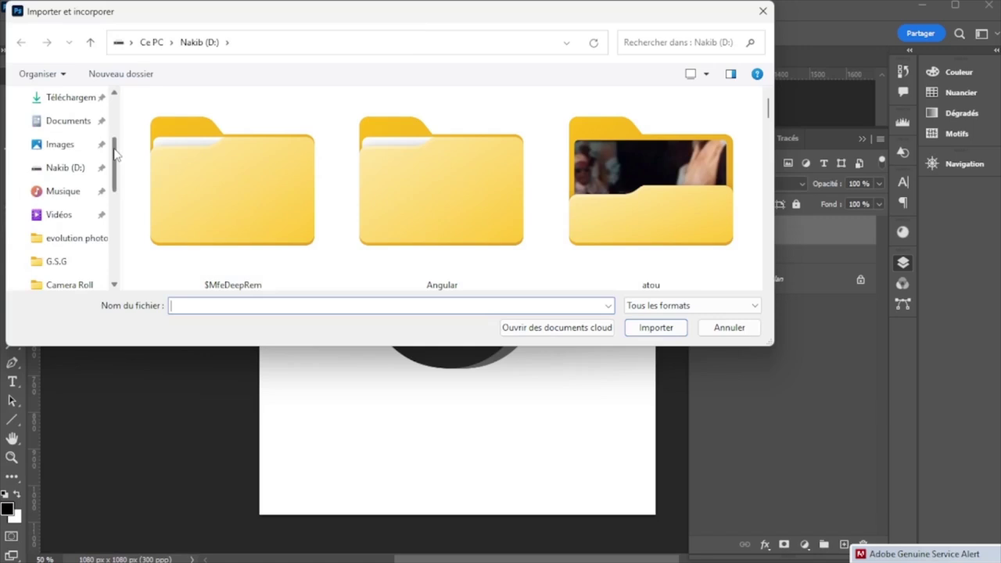
{"action": "left_click", "coordinate": [68, 99]}
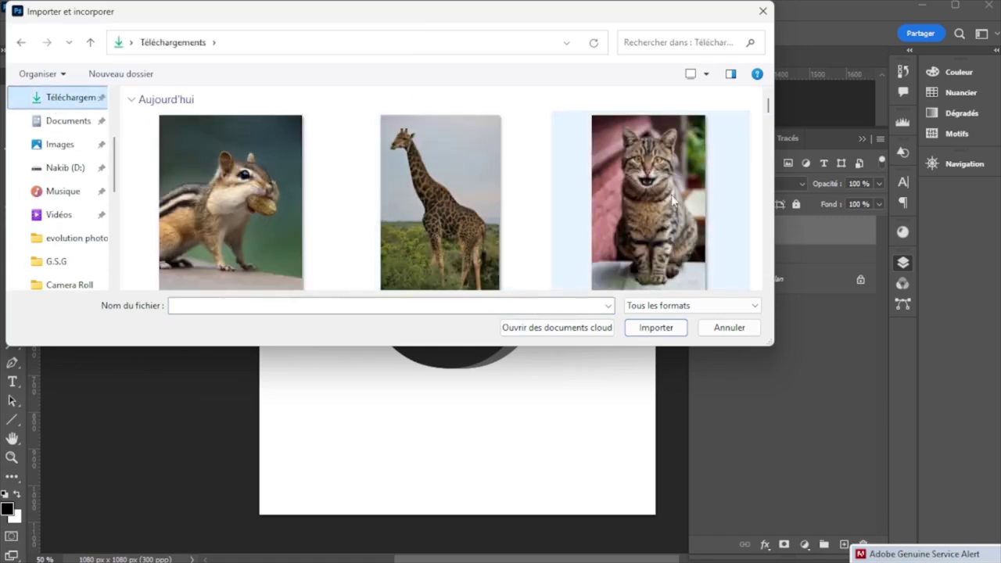
{"action": "left_click", "coordinate": [647, 206]}
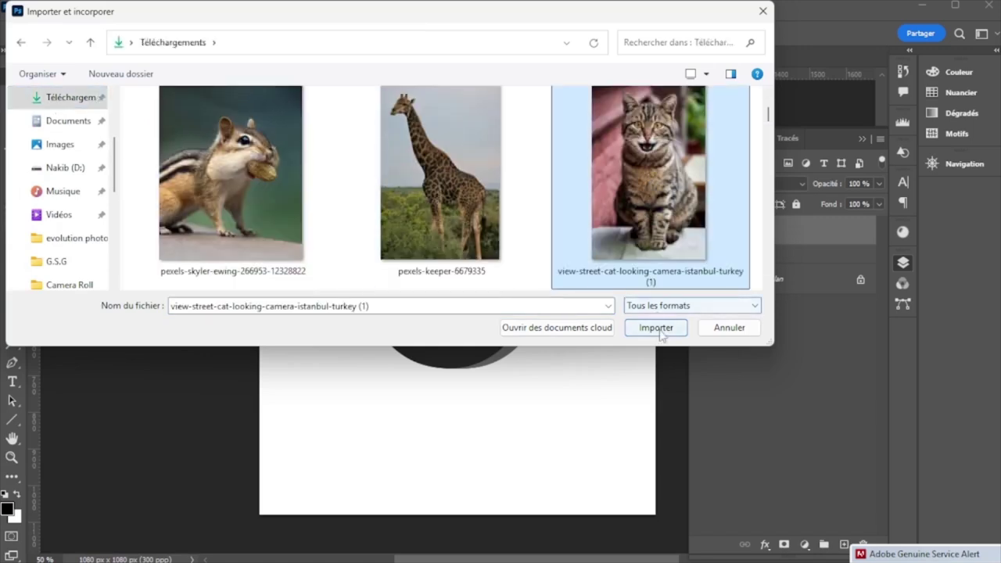
{"action": "left_click", "coordinate": [655, 327]}
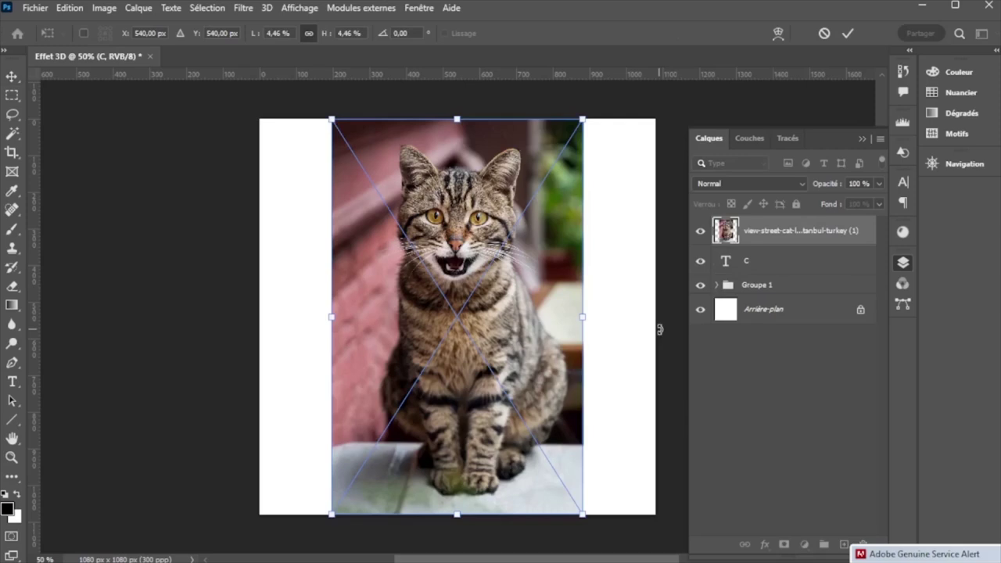
Step: Drop the cat photo to 46% opacity, then scale and shift it over the C
{"action": "left_click", "coordinate": [880, 184]}
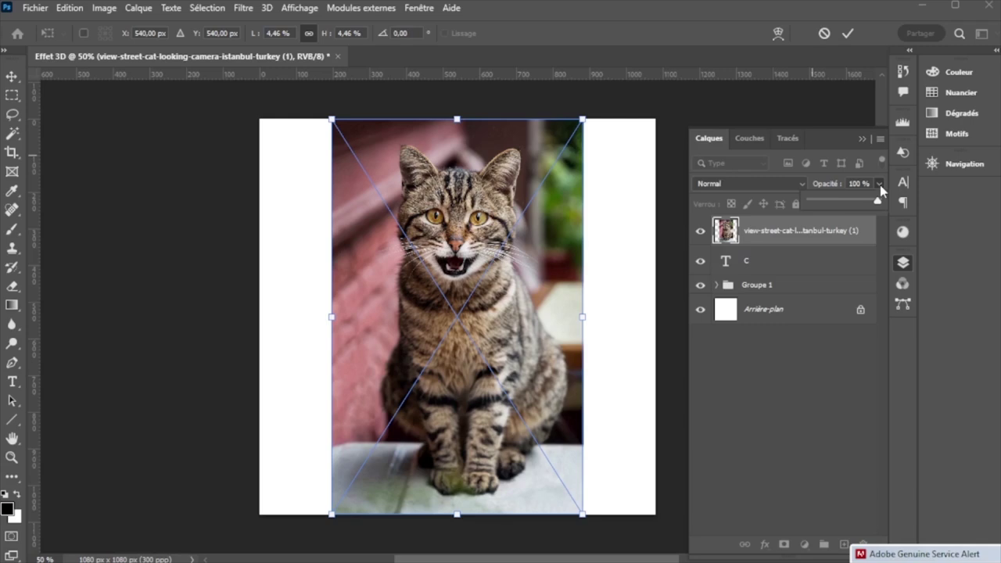
{"action": "left_click_drag", "start_coordinate": [857, 205], "coordinate": [849, 205]}
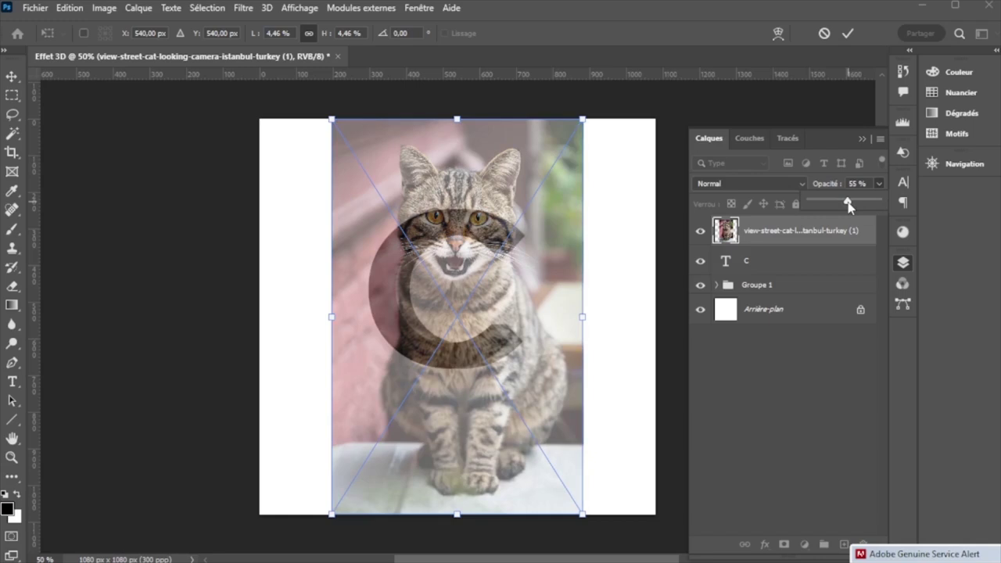
{"action": "left_click_drag", "start_coordinate": [849, 205], "coordinate": [840, 205]}
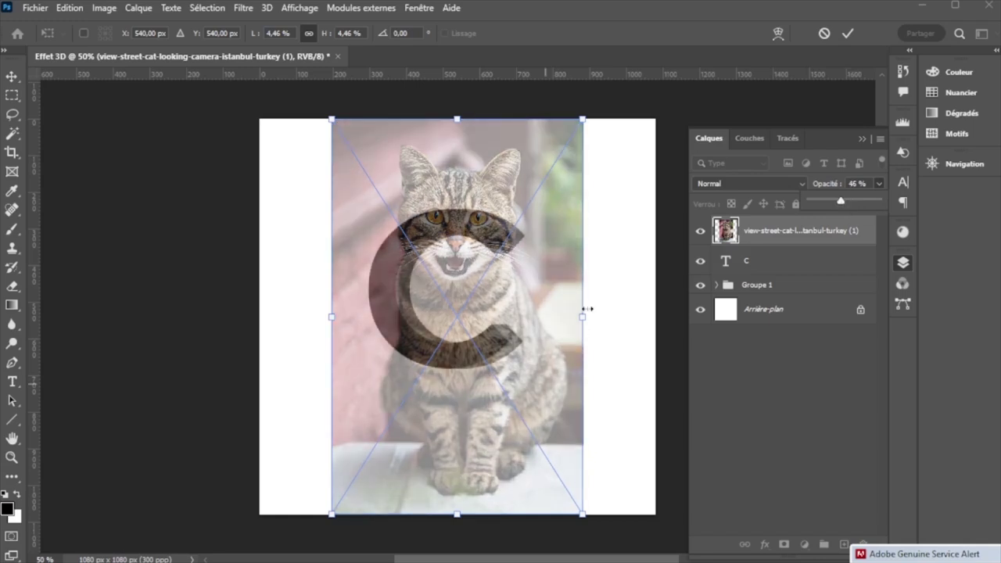
{"action": "left_click_drag", "start_coordinate": [587, 309], "coordinate": [511, 321]}
{"action": "left_click_drag", "start_coordinate": [413, 388], "coordinate": [431, 312]}
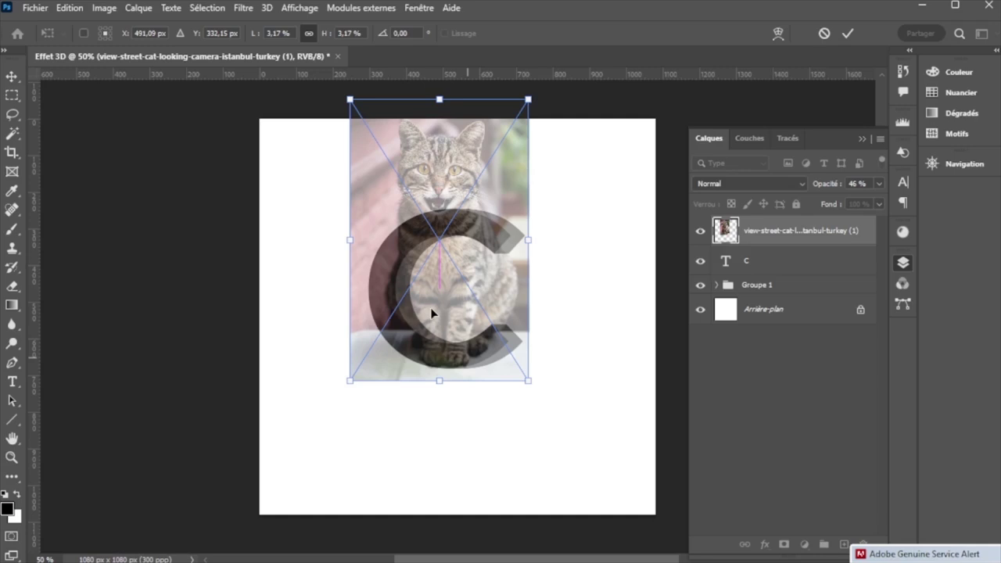
{"action": "left_click_drag", "start_coordinate": [431, 313], "coordinate": [447, 290]}
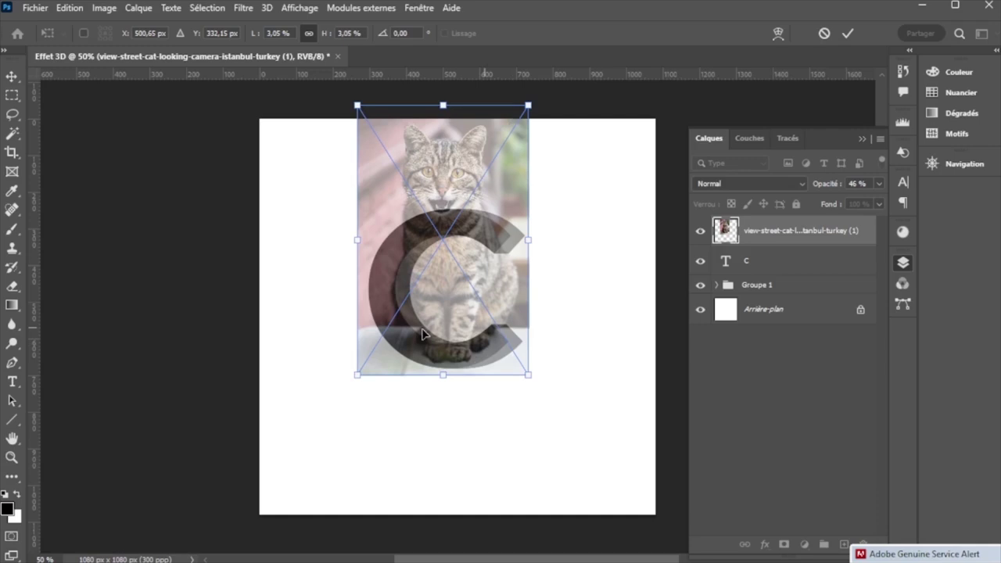
{"action": "left_click_drag", "start_coordinate": [509, 287], "coordinate": [503, 287]}
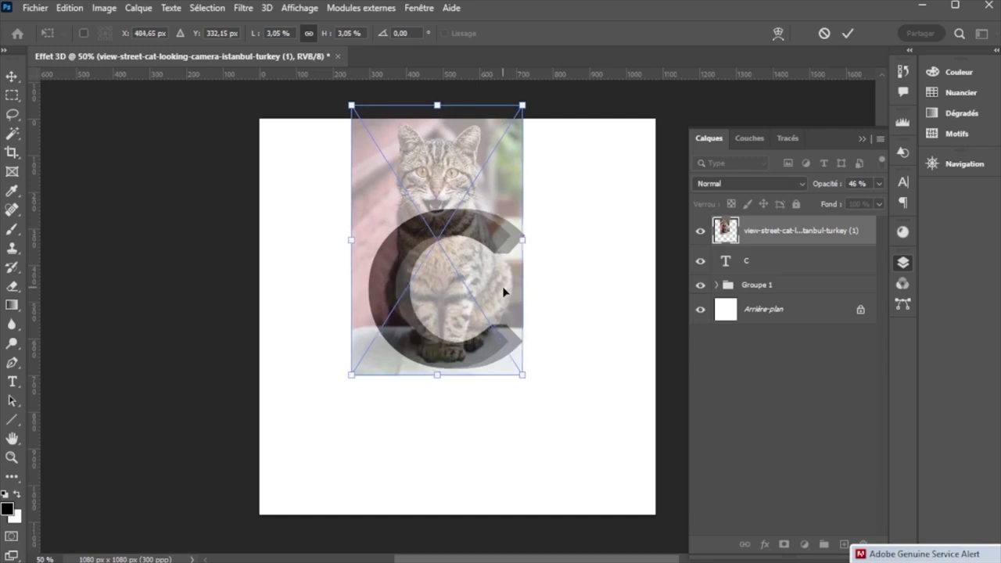
Step: Commit the cat photo's placement and restore its opacity to 100%
{"action": "left_click", "coordinate": [847, 33]}
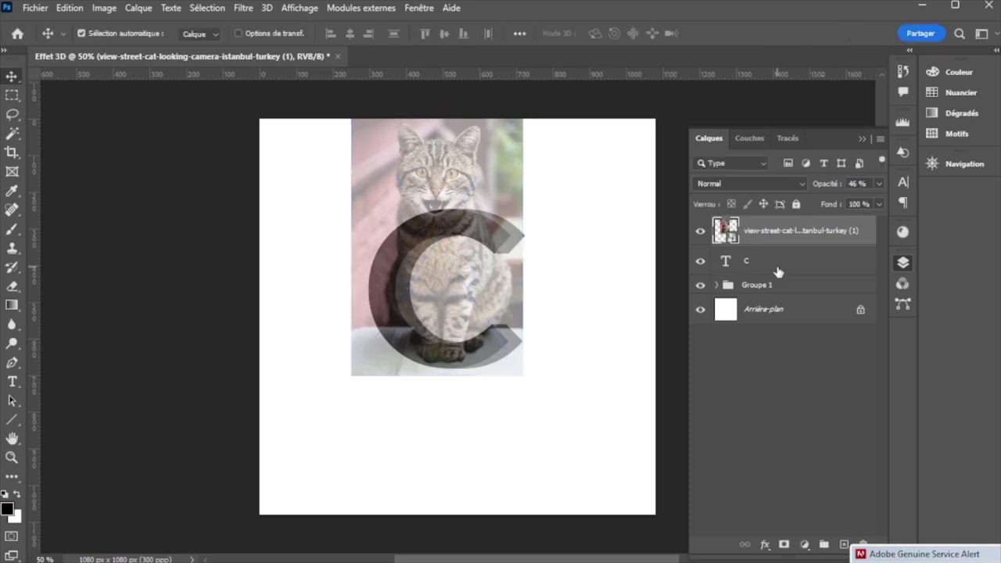
{"action": "left_click", "coordinate": [878, 183]}
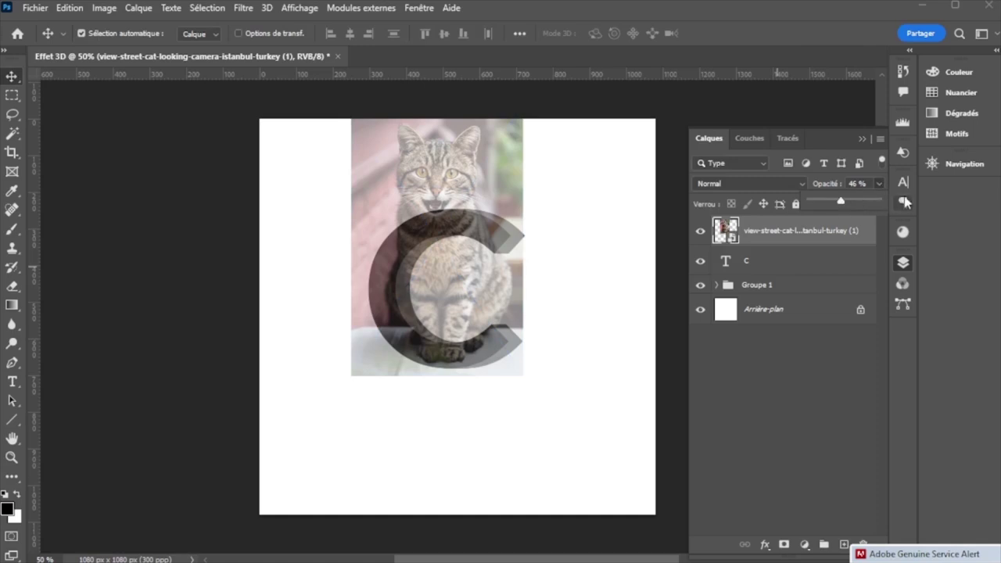
{"action": "left_click_drag", "start_coordinate": [843, 203], "coordinate": [883, 201]}
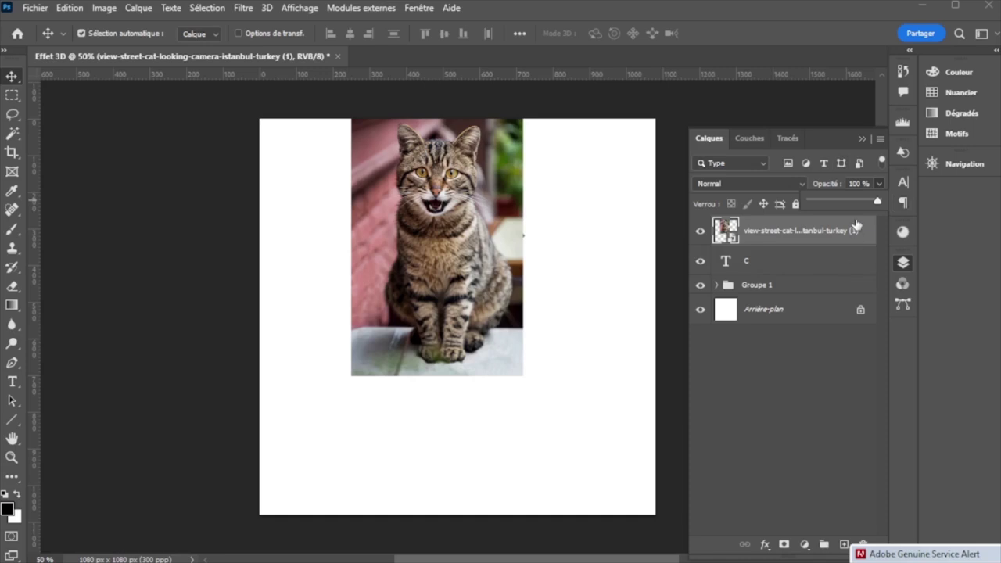
Step: Clip the cat photo to the front C, and clip a duplicate above Groupe 1 to the extrusion
{"action": "right_click", "coordinate": [795, 234]}
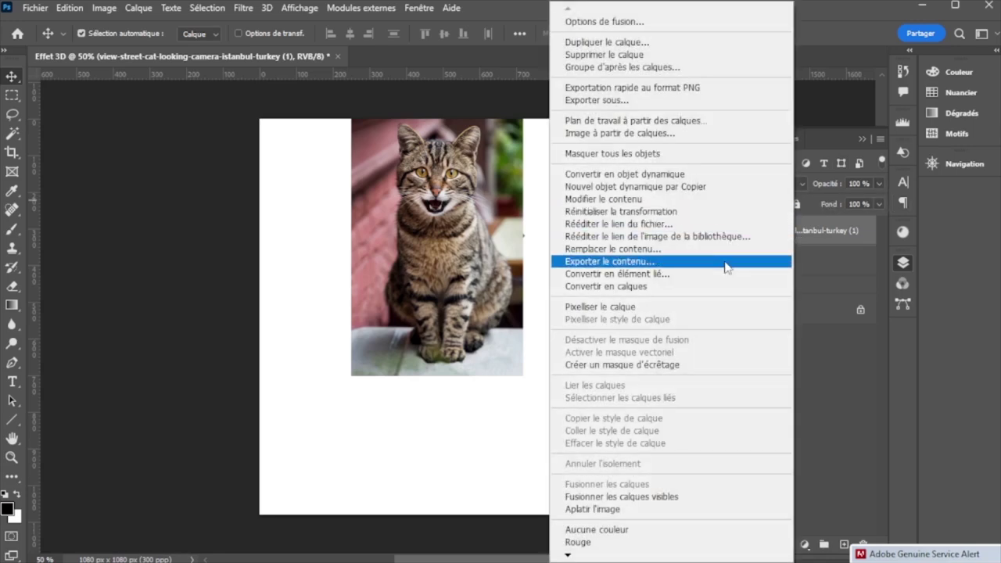
{"action": "left_click", "coordinate": [612, 365]}
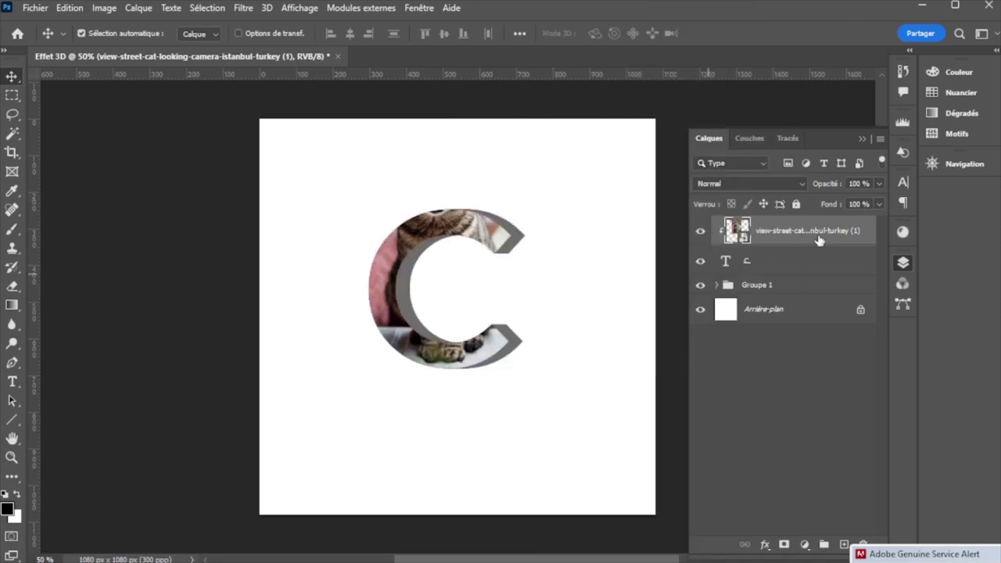
{"action": "key", "text": "ctrl"}
{"action": "key", "text": "ctrl+j"}
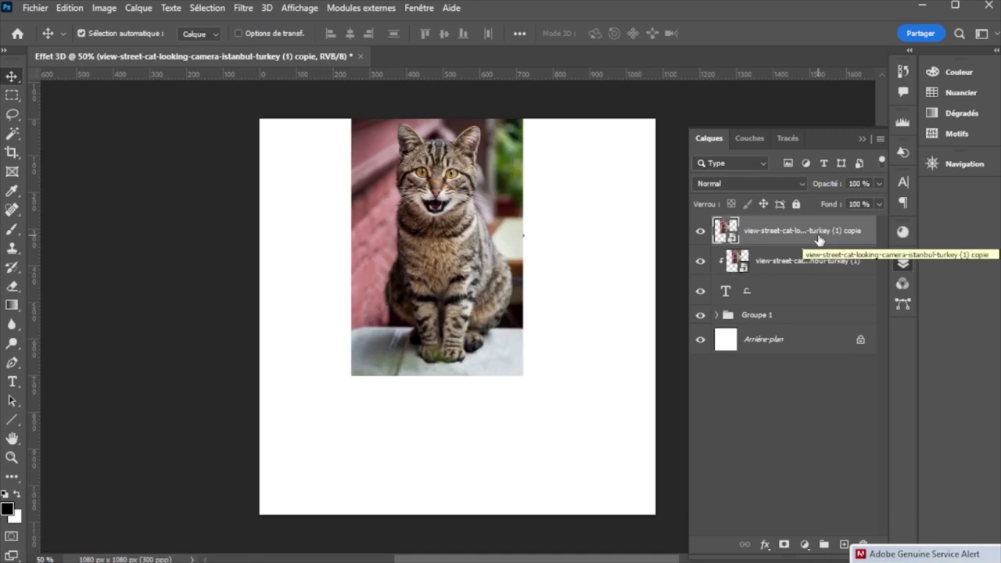
{"action": "left_click_drag", "start_coordinate": [819, 239], "coordinate": [805, 296]}
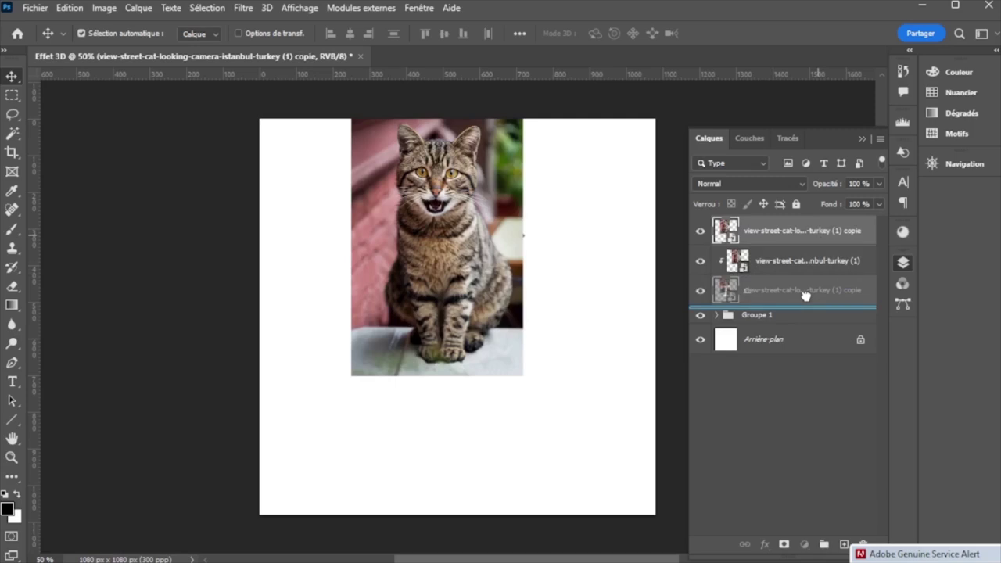
{"action": "left_click_drag", "start_coordinate": [805, 295], "coordinate": [804, 293]}
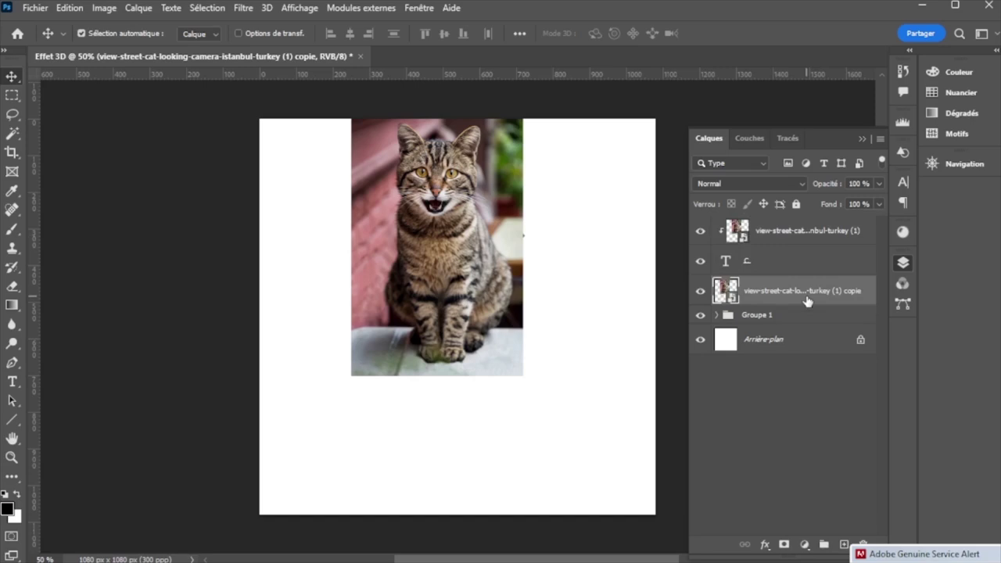
{"action": "right_click", "coordinate": [806, 299]}
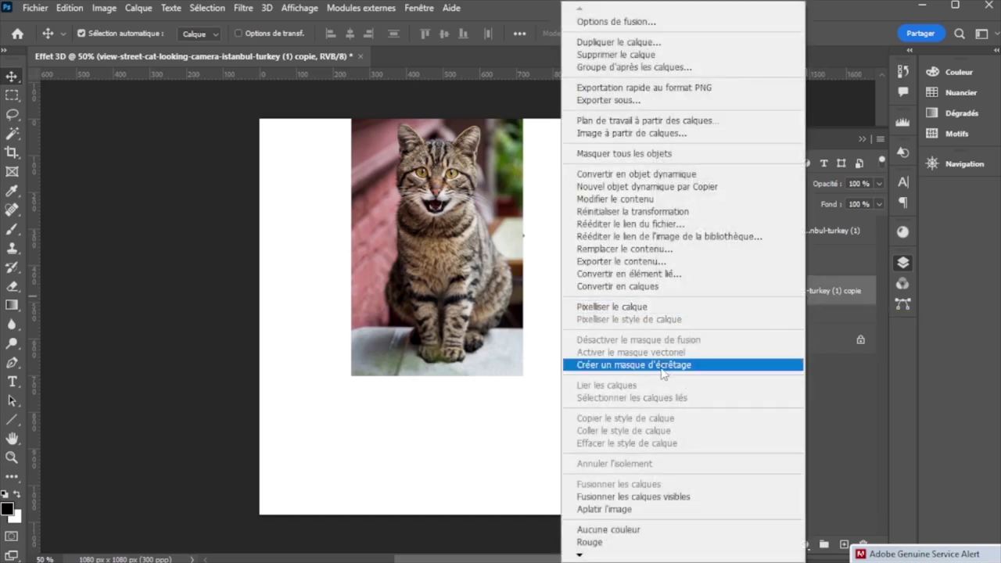
{"action": "left_click", "coordinate": [661, 365]}
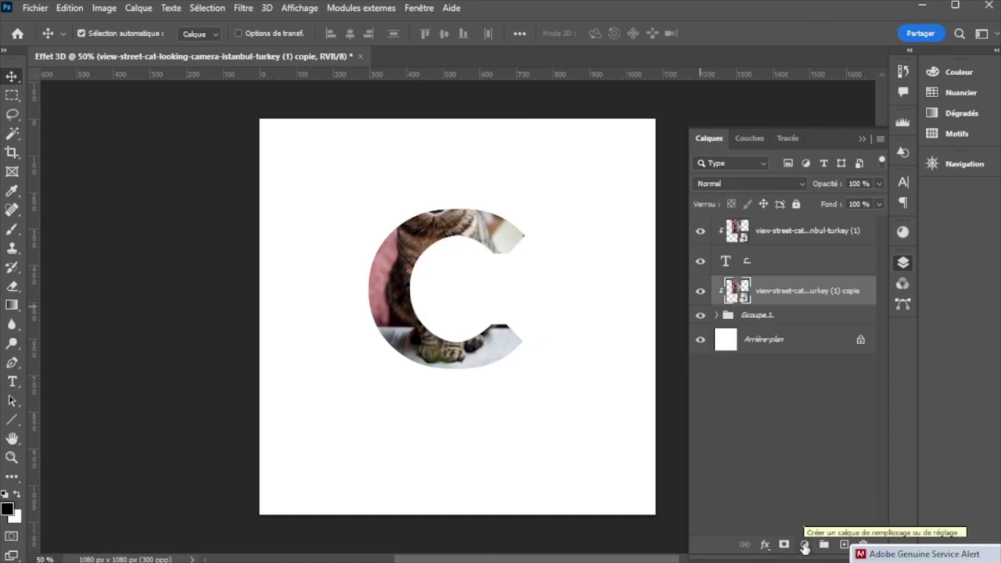
Step: Add an Exposition 1 exposure adjustment clipped to the cat copy, with the adjustment itself targeted
{"action": "left_click", "coordinate": [804, 545]}
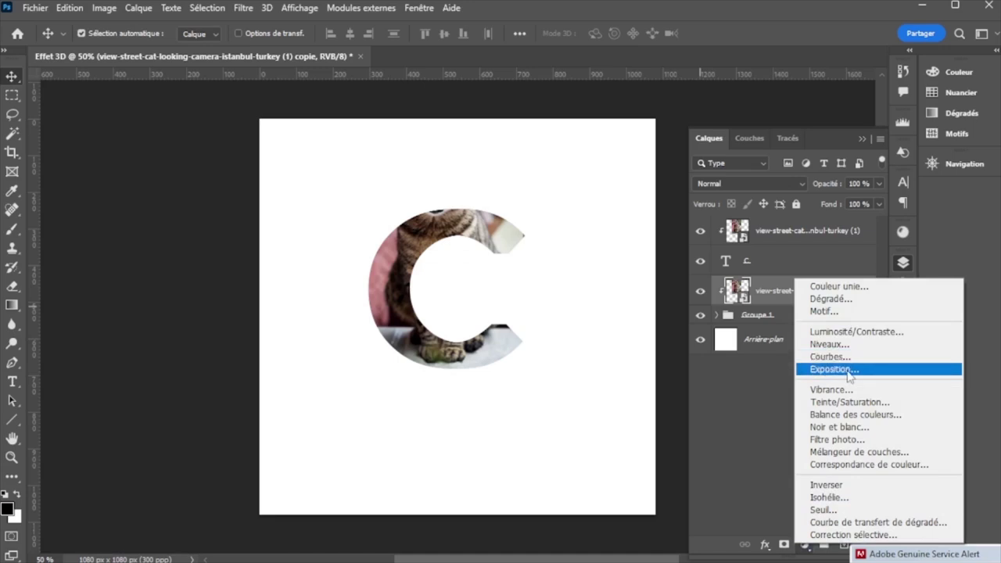
{"action": "left_click", "coordinate": [849, 371]}
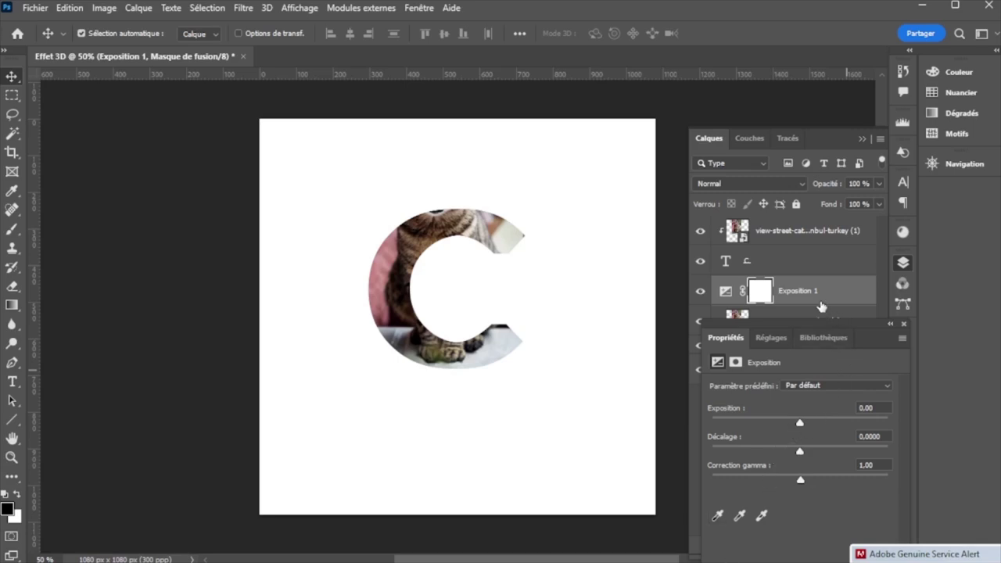
{"action": "left_click_drag", "start_coordinate": [823, 311], "coordinate": [812, 299]}
{"action": "left_click", "coordinate": [812, 299], "text": "alt"}
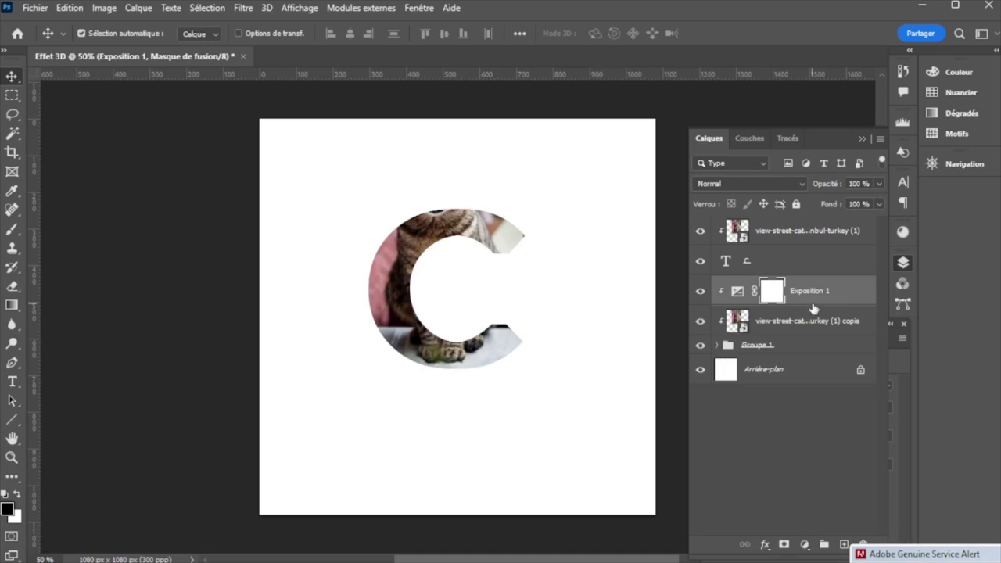
{"action": "left_click", "coordinate": [738, 297]}
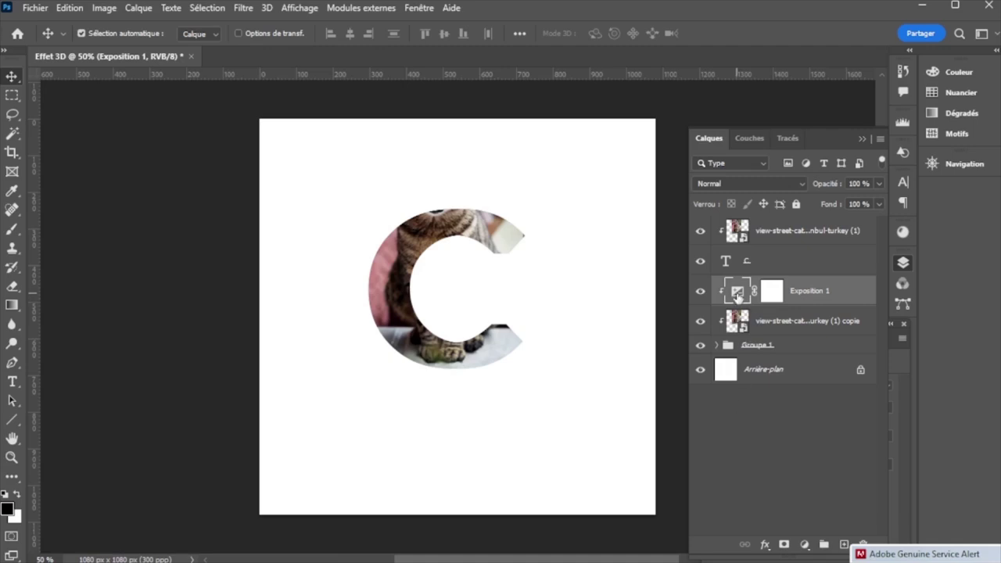
Step: Open the Exposition 1 settings, fit the canvas in view, and clip the adjustment to the copied photo
{"action": "double_click", "coordinate": [737, 295]}
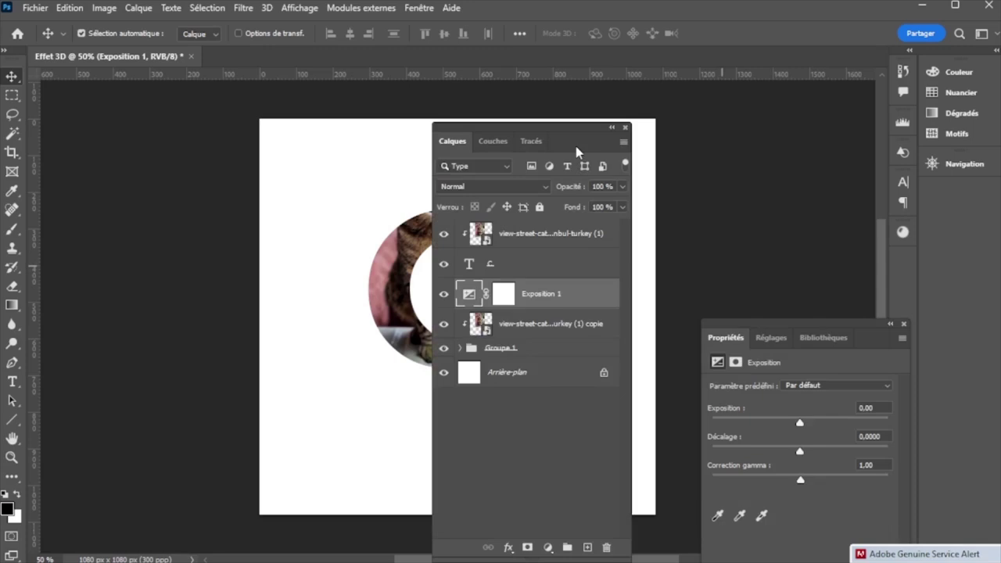
{"action": "left_click_drag", "start_coordinate": [576, 151], "coordinate": [185, 114]}
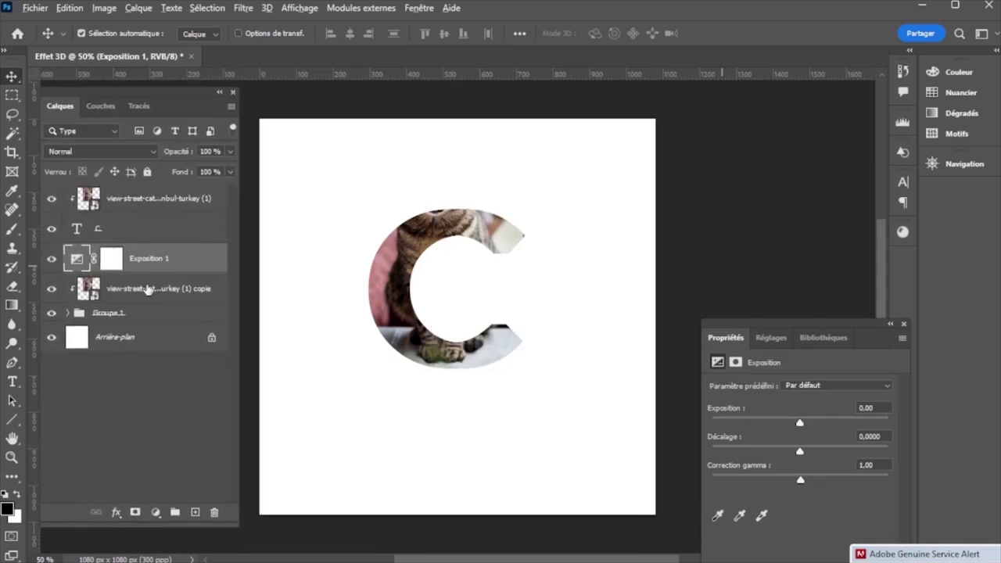
{"action": "key", "text": "ctrl+0"}
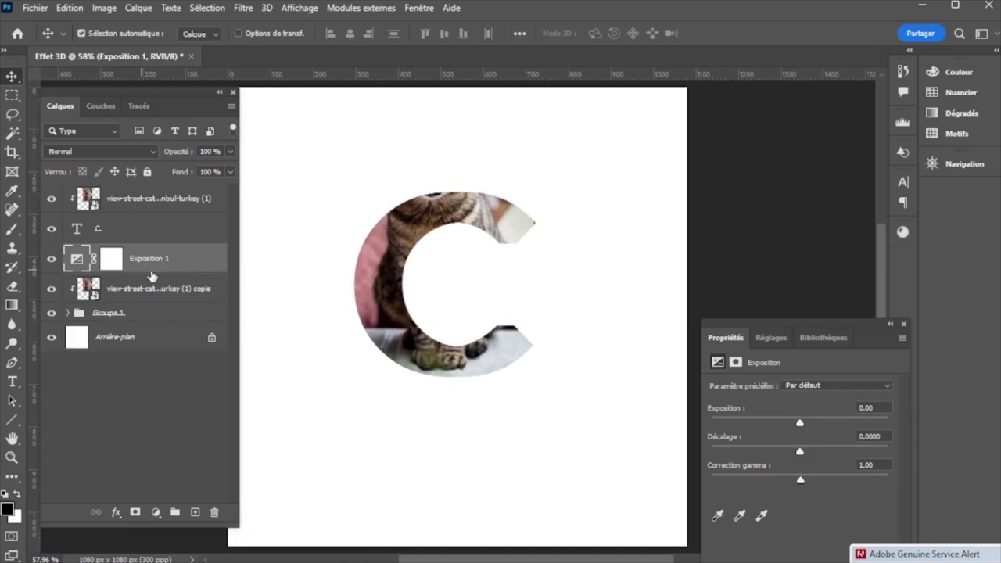
{"action": "key", "text": "ctrl"}
{"action": "key", "text": "ctrl+minus"}
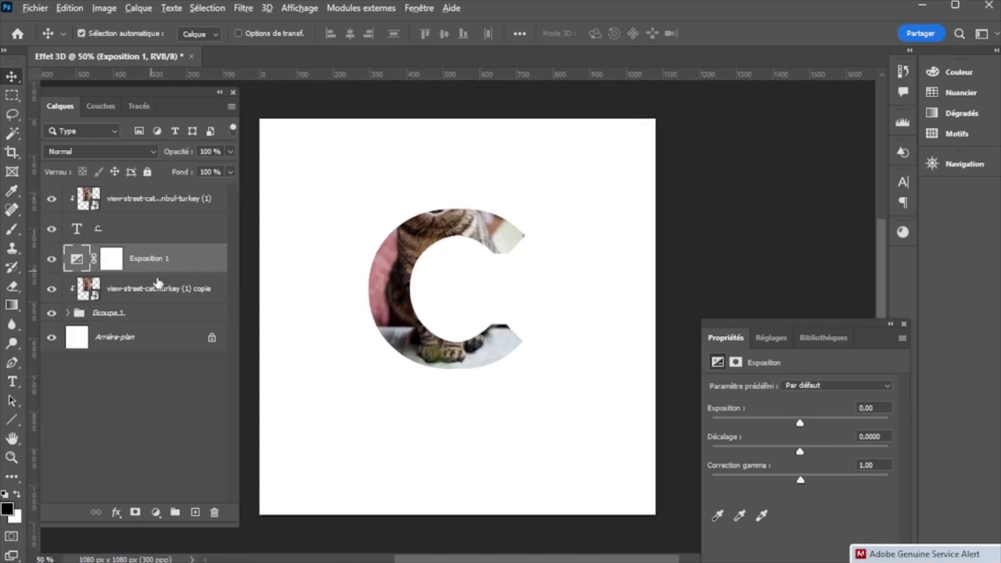
{"action": "left_click", "coordinate": [164, 267], "text": "alt"}
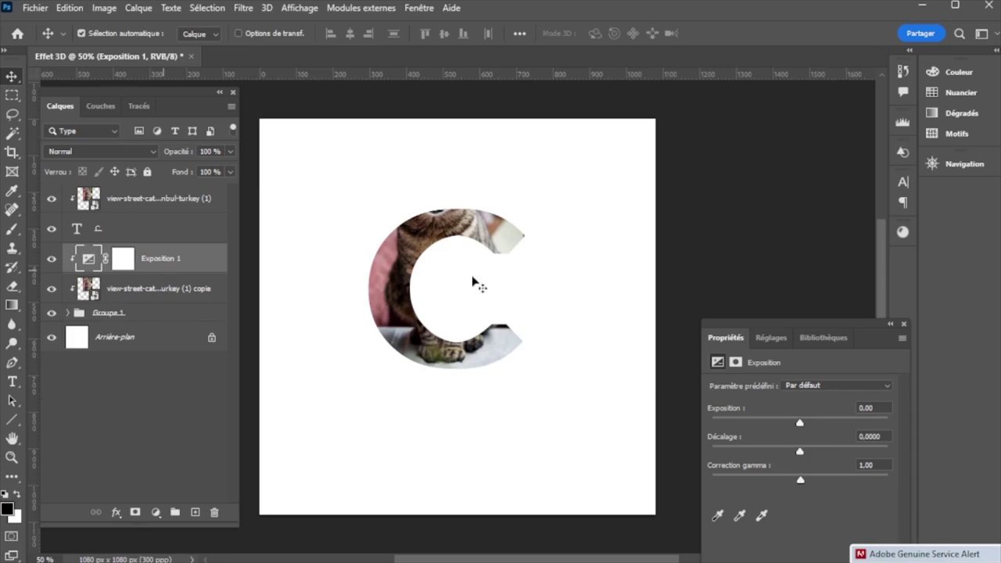
Step: Set Exposure -0.83, Offset +0.0792 and Gamma 1.17 to grey the C's extruded edges
{"action": "left_click_drag", "start_coordinate": [797, 423], "coordinate": [771, 424]}
{"action": "key", "text": "ctrl+plus"}
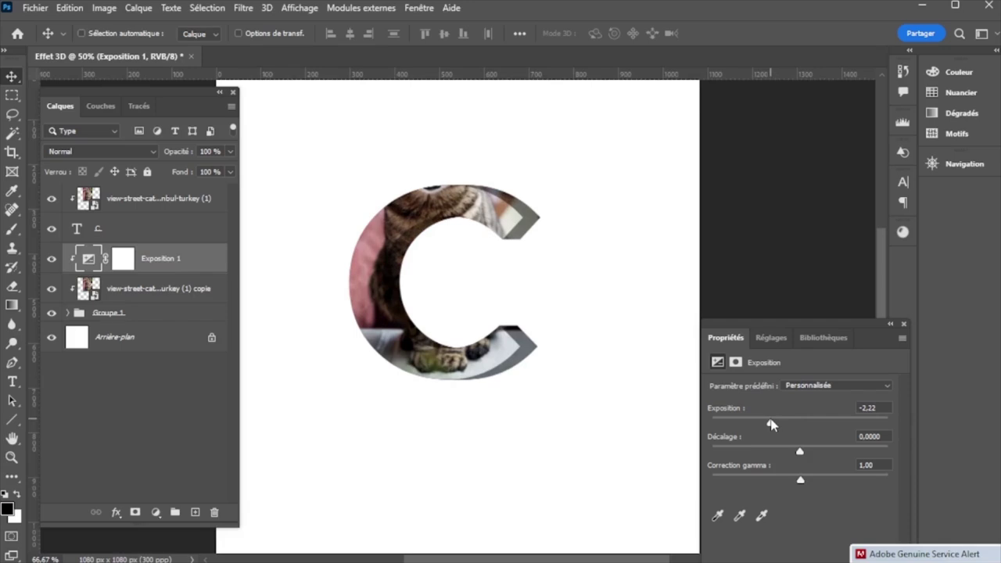
{"action": "key", "text": "ctrl+plus"}
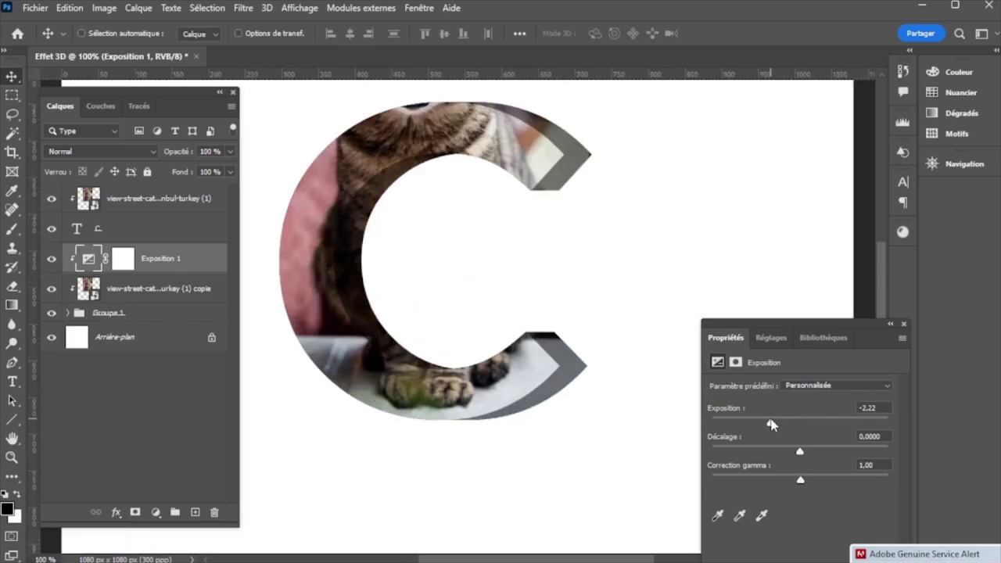
{"action": "key", "text": "ctrl"}
{"action": "left_click_drag", "start_coordinate": [799, 481], "coordinate": [797, 480]}
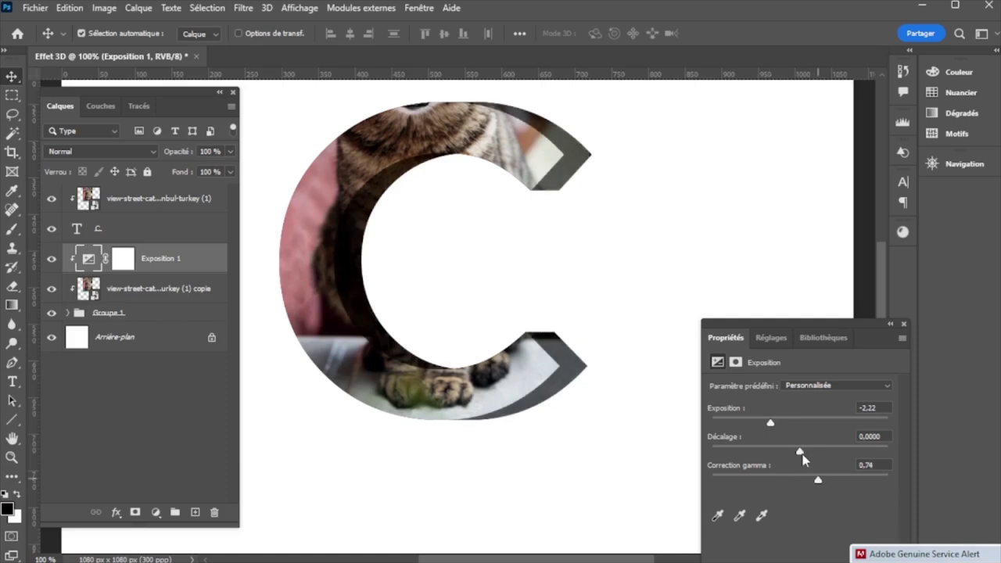
{"action": "left_click_drag", "start_coordinate": [800, 453], "coordinate": [790, 455]}
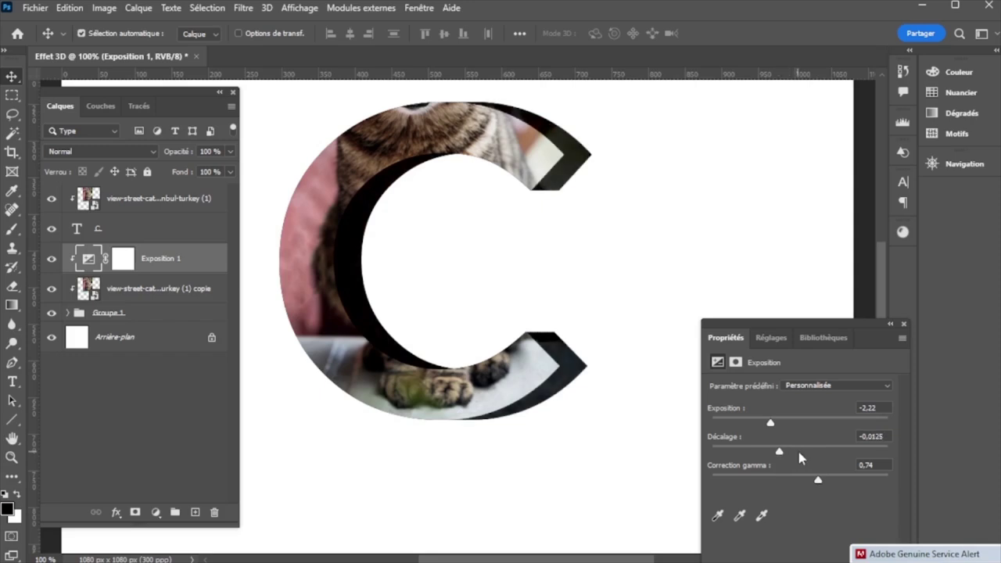
{"action": "left_click_drag", "start_coordinate": [789, 455], "coordinate": [821, 452]}
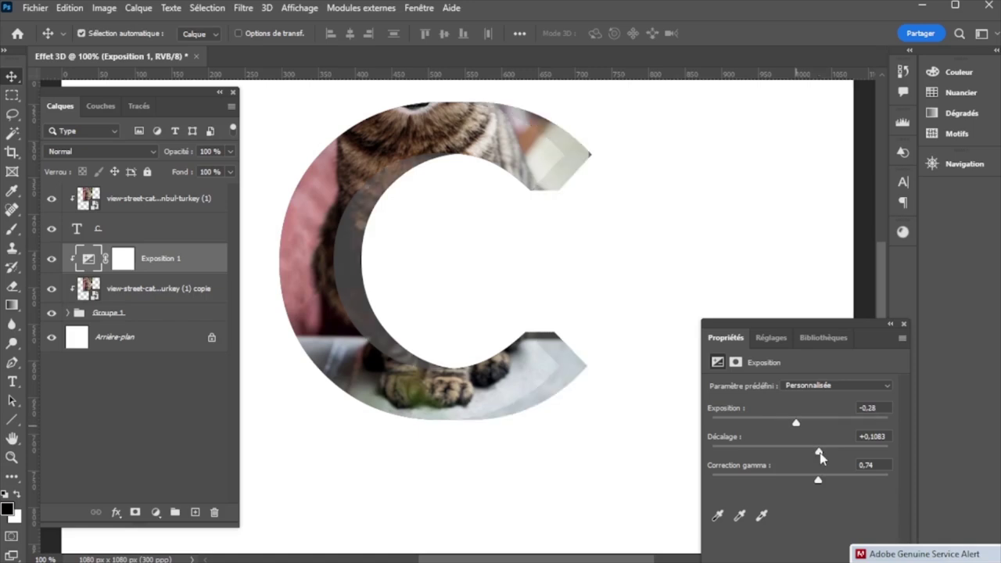
{"action": "left_click_drag", "start_coordinate": [819, 453], "coordinate": [788, 422]}
{"action": "left_click", "coordinate": [796, 422]}
{"action": "left_click_drag", "start_coordinate": [817, 479], "coordinate": [797, 488]}
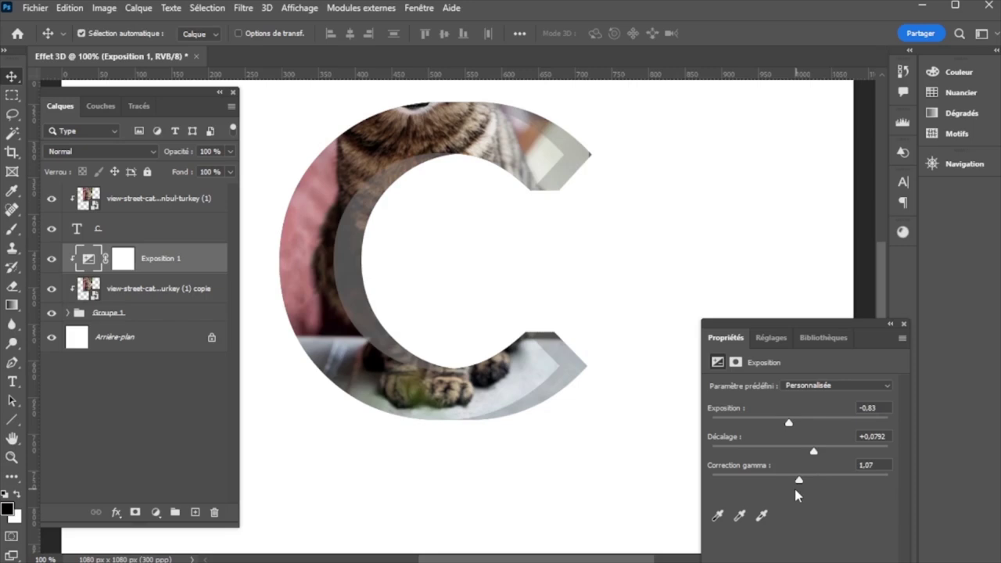
{"action": "left_click_drag", "start_coordinate": [796, 489], "coordinate": [789, 490]}
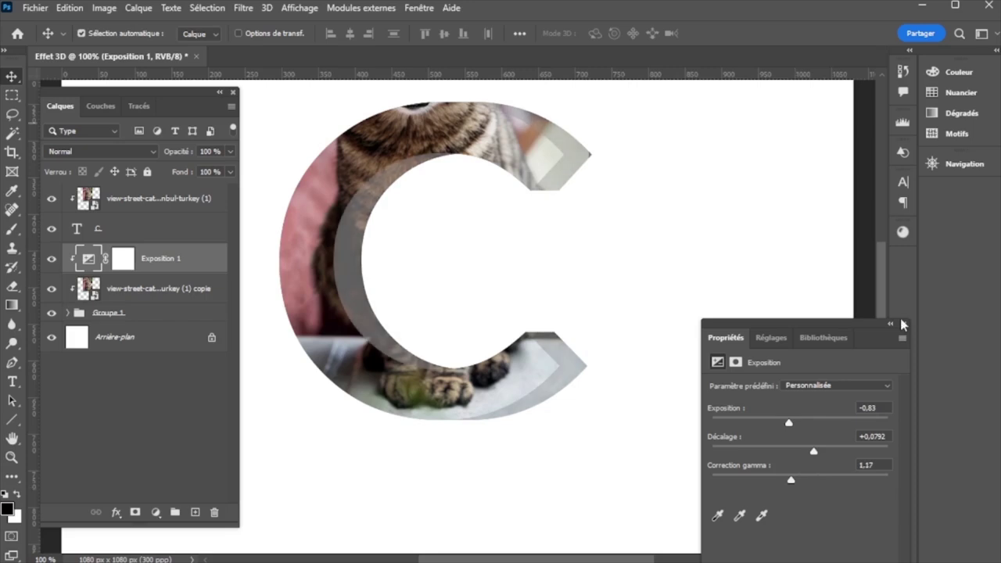
{"action": "left_click", "coordinate": [902, 323]}
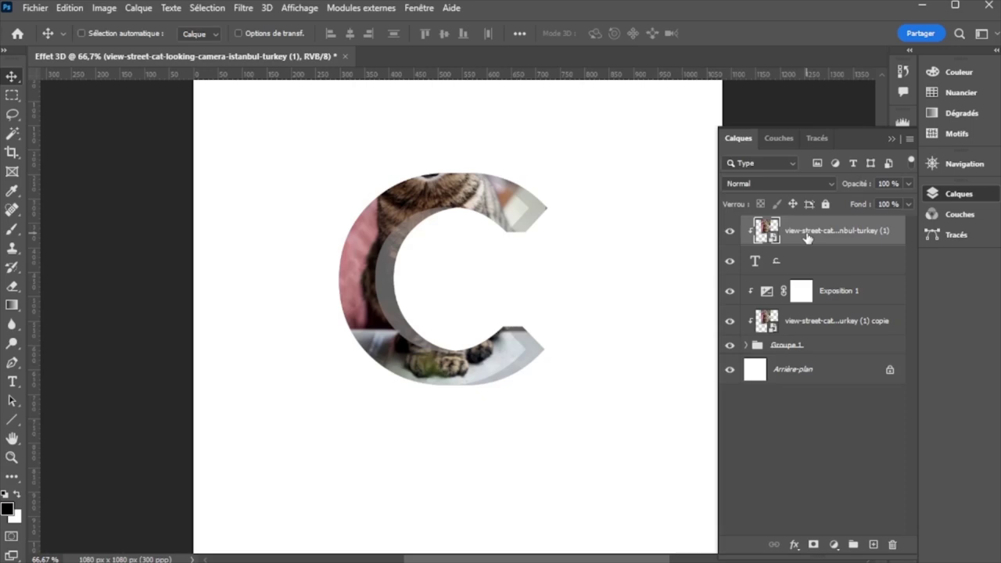
Step: Duplicate the top cat photo layer with Ctrl+J
{"action": "key", "text": "ctrl+j"}
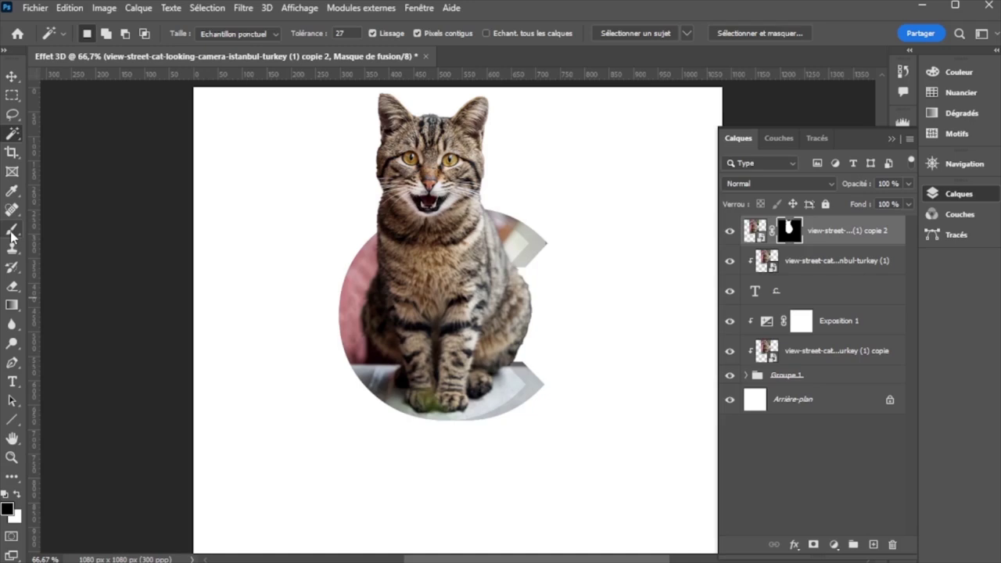
Step: Brush-paint the cat copy's mask to hide the cat's lower body
{"action": "left_click", "coordinate": [12, 229]}
{"action": "left_click_drag", "start_coordinate": [468, 344], "coordinate": [491, 321]}
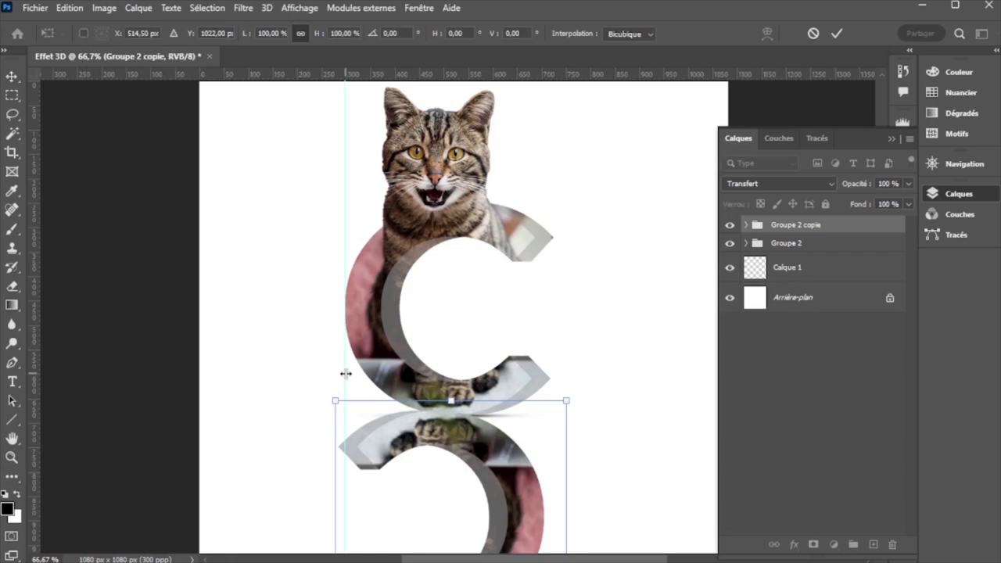
Step: Nudge the flipped group copy slightly right and commit its placement below the C
{"action": "key", "text": "Right"}
{"action": "key", "text": "Right"}
{"action": "key", "text": "Right"}
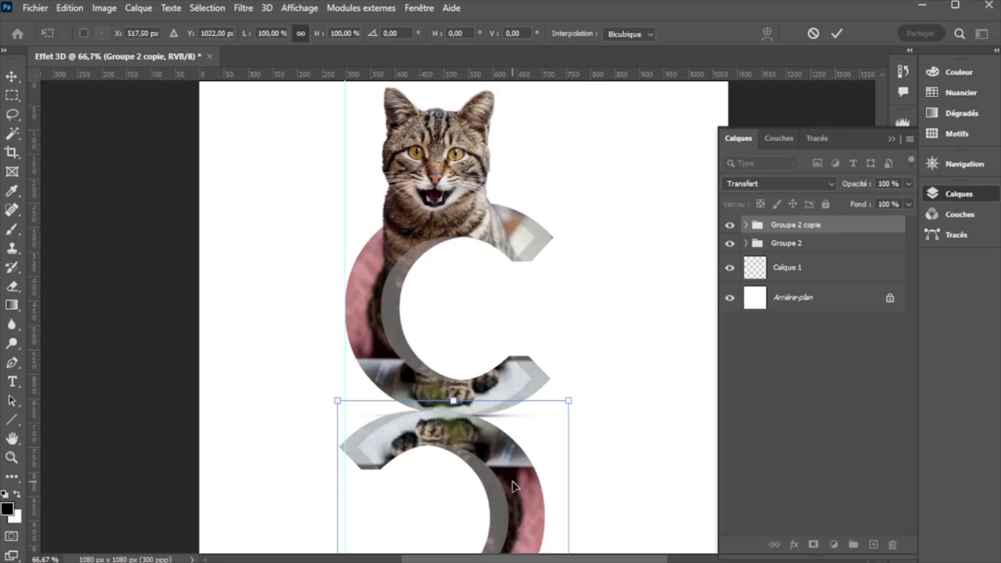
{"action": "left_click", "coordinate": [836, 33]}
{"action": "key", "text": "ctrl+minus"}
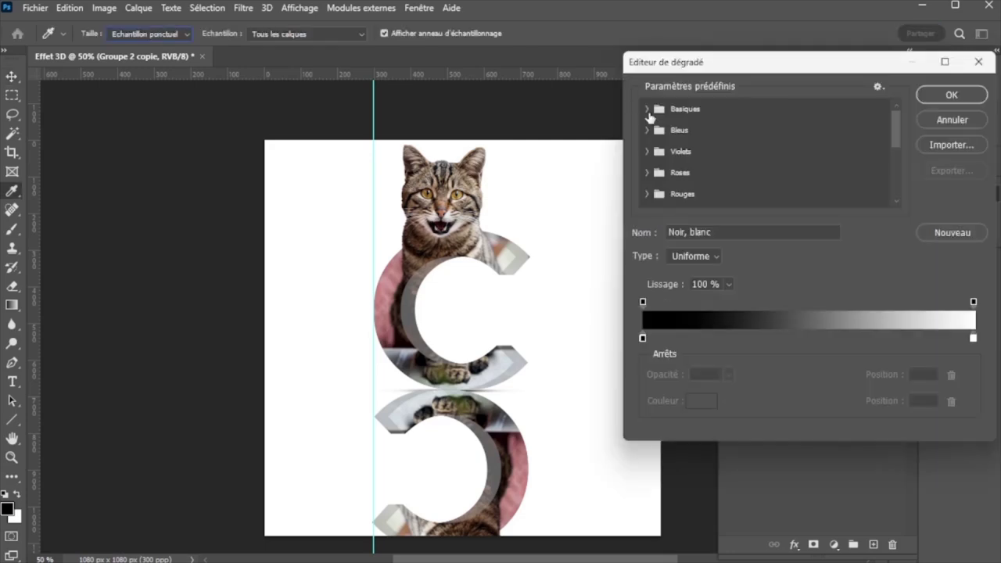
Step: Drag the third Basiques black-to-white gradient upward from the canvas bottom over the reflection's mask
{"action": "left_click", "coordinate": [647, 110]}
{"action": "double_click", "coordinate": [712, 131]}
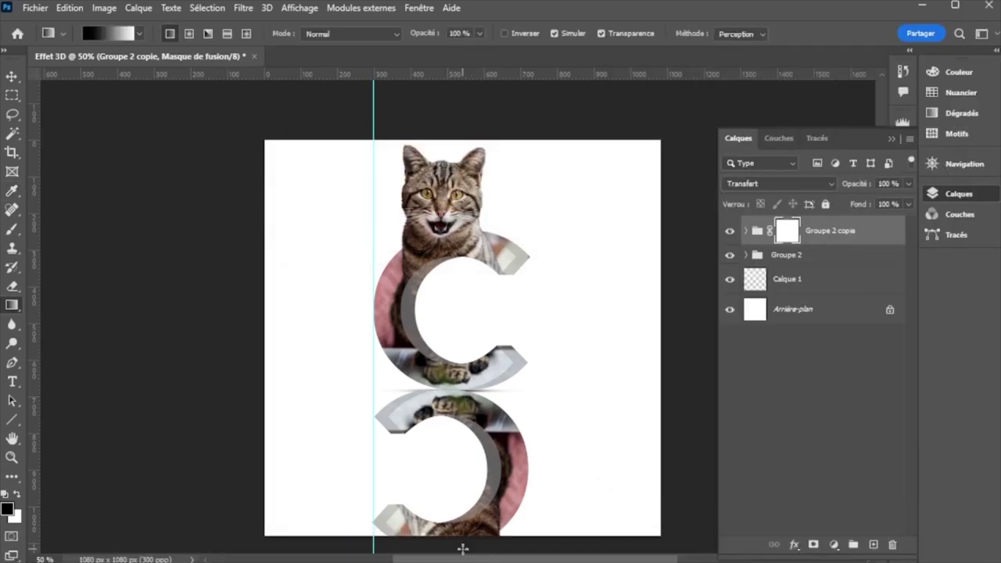
{"action": "left_click_drag", "start_coordinate": [462, 548], "coordinate": [462, 387]}
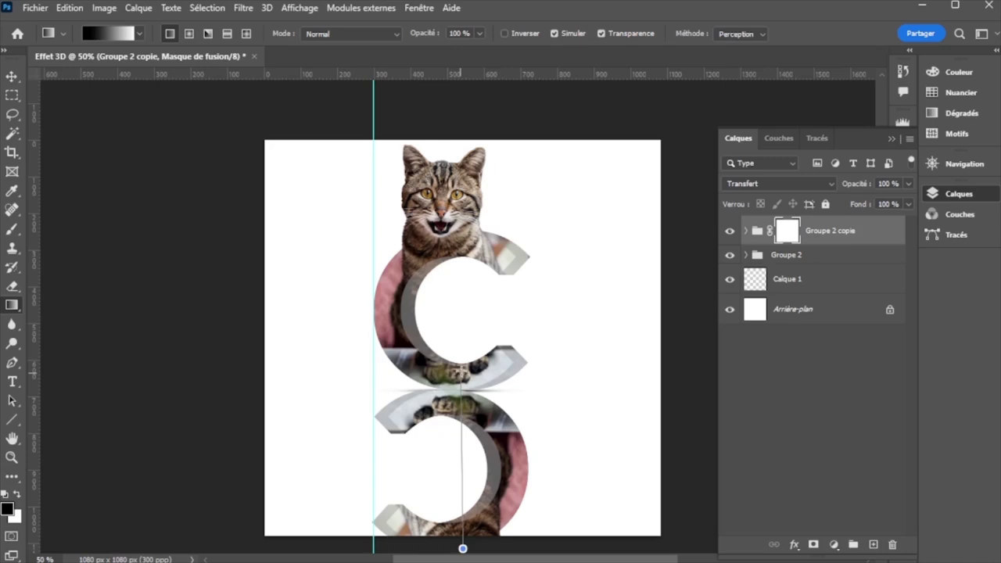
{"action": "left_click_drag", "start_coordinate": [462, 549], "coordinate": [462, 548]}
Step: Add a Fond en dégradé 1 fill above Arrière-plan using the Basiques black-to-white gradient
{"action": "key", "text": "v"}
{"action": "left_click", "coordinate": [805, 321]}
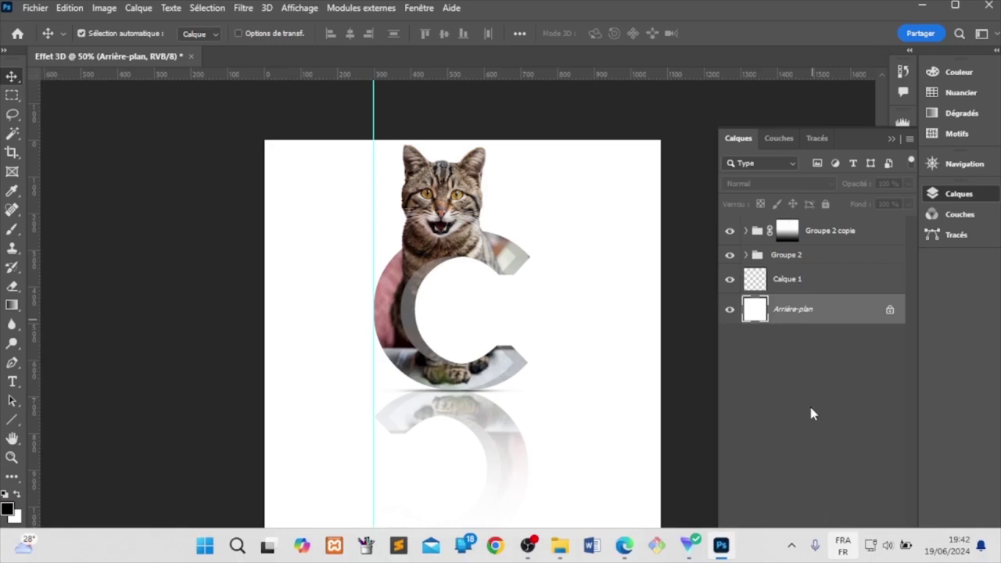
{"action": "key", "text": "super+space"}
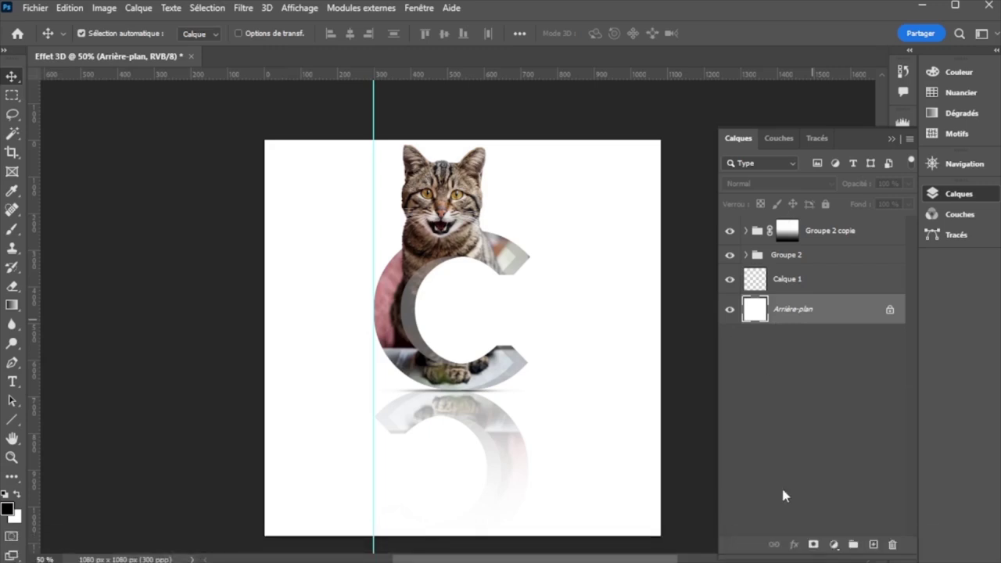
{"action": "left_click", "coordinate": [836, 545]}
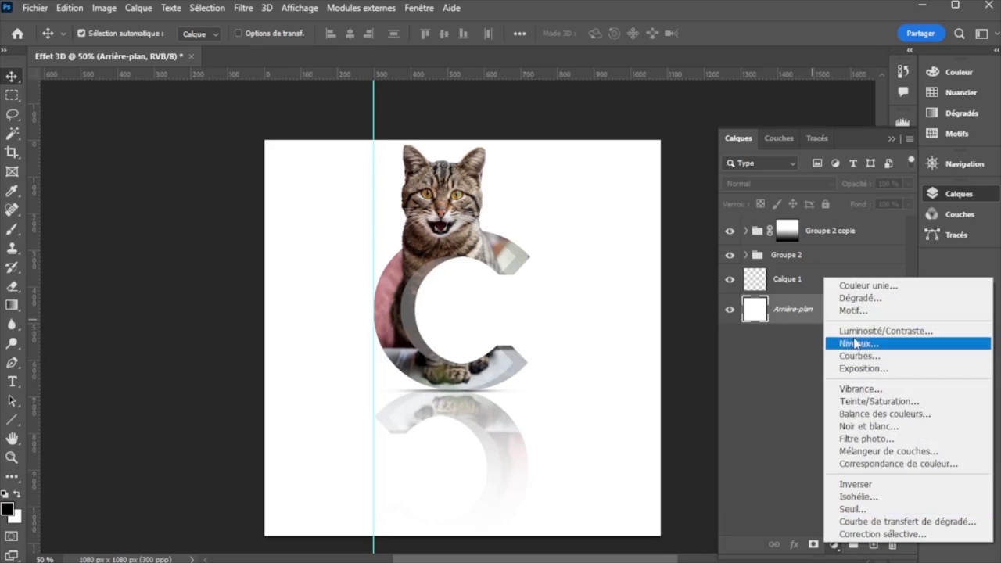
{"action": "left_click", "coordinate": [853, 299]}
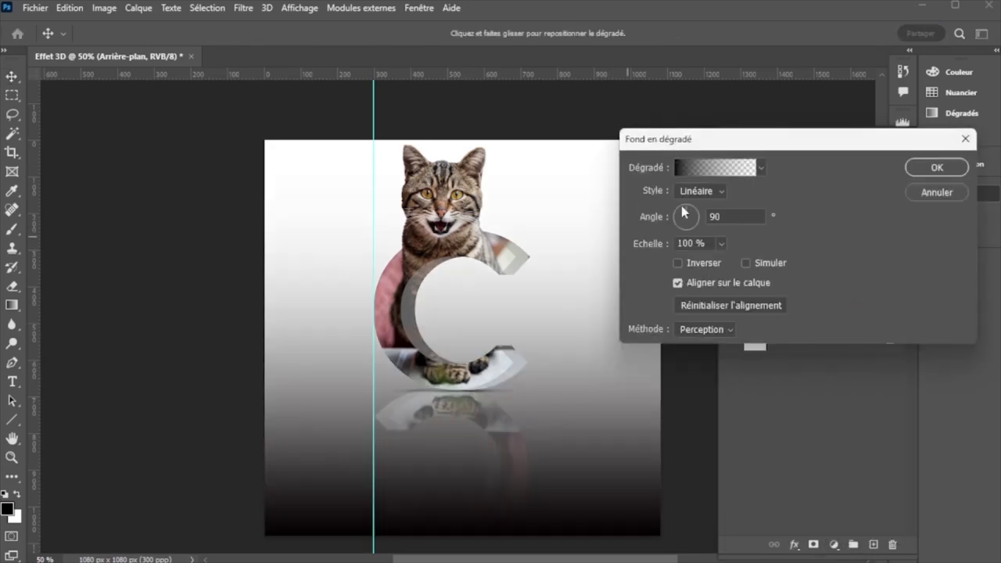
{"action": "left_click", "coordinate": [760, 168]}
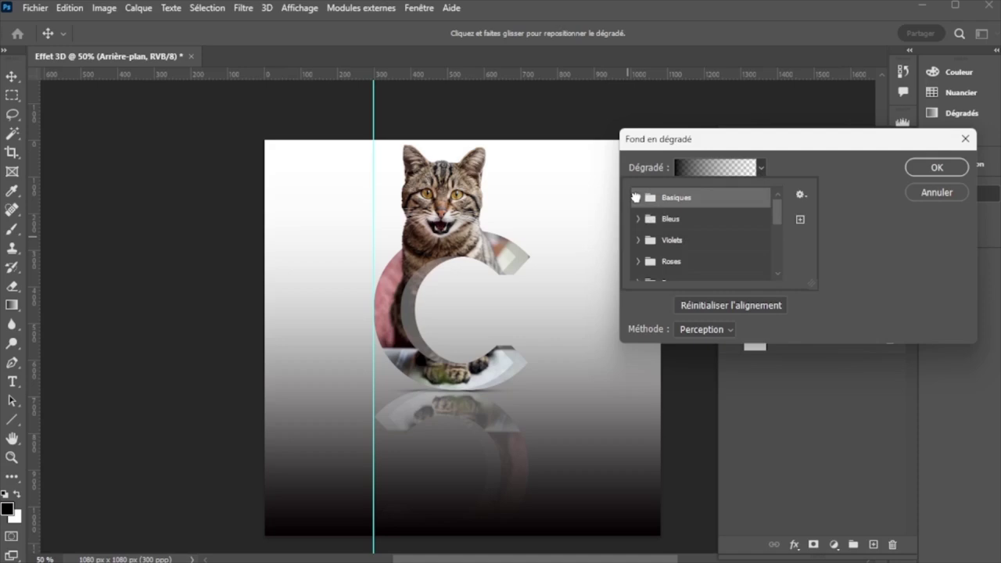
{"action": "left_click", "coordinate": [636, 197]}
{"action": "left_click", "coordinate": [703, 220]}
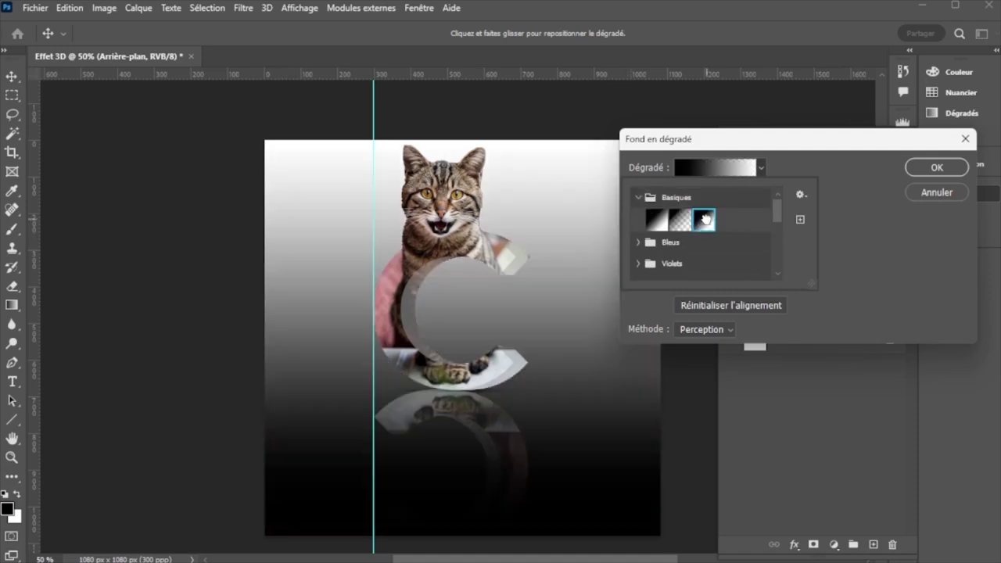
{"action": "left_click", "coordinate": [936, 173]}
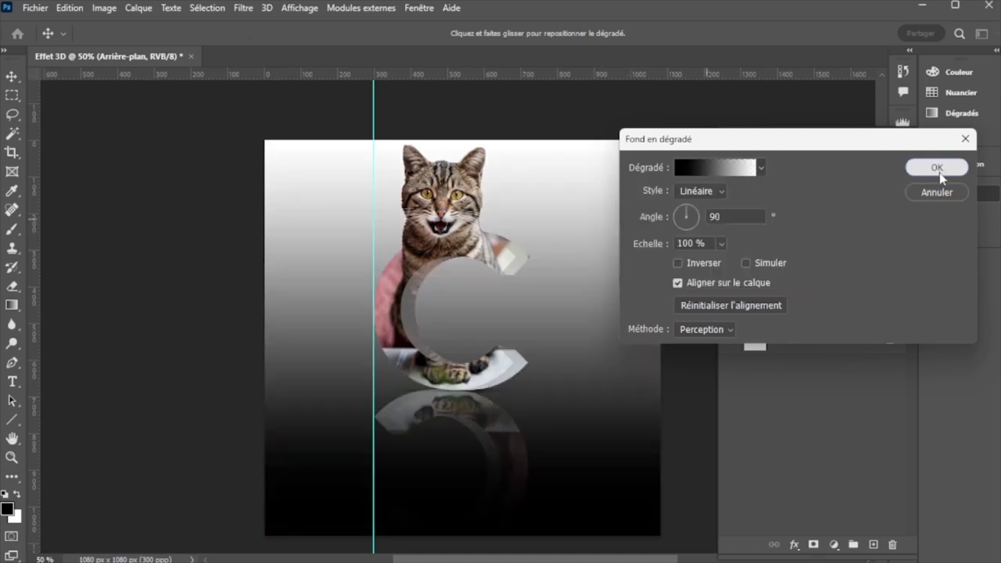
{"action": "left_click", "coordinate": [936, 173]}
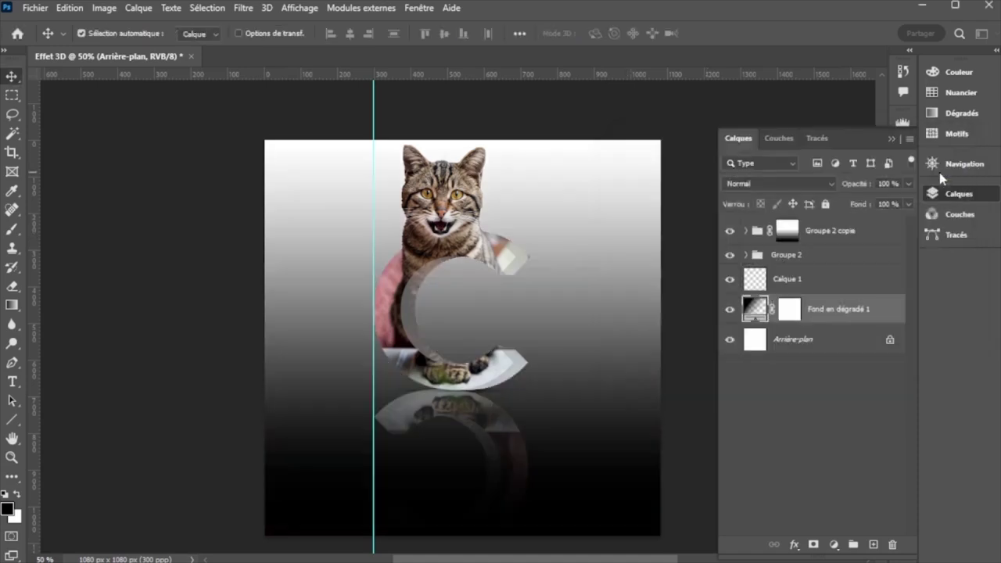
Step: Reopen the gradient fill and recolour its dark starting stop with a colour sampled from the canvas
{"action": "double_click", "coordinate": [752, 310]}
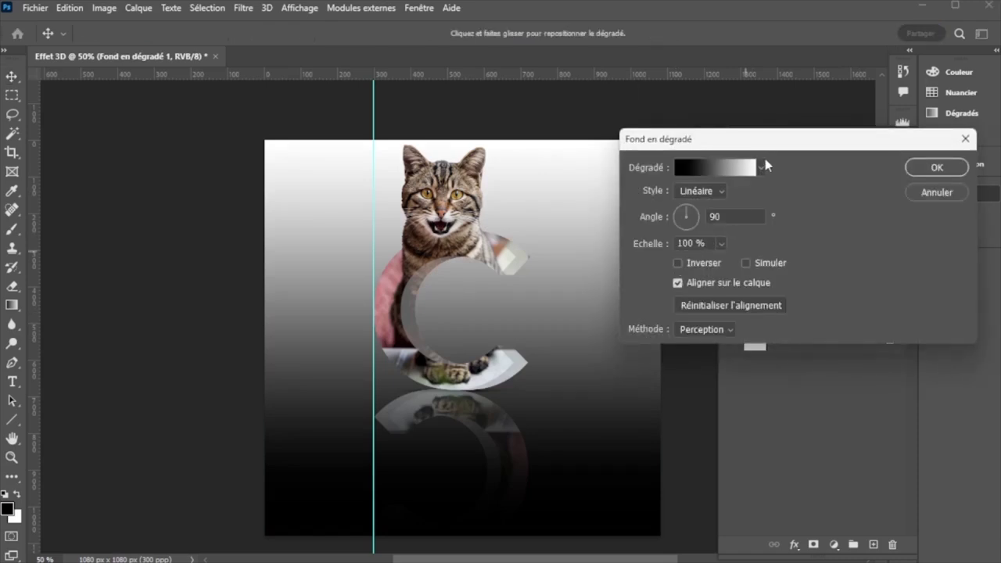
{"action": "left_click", "coordinate": [714, 166]}
{"action": "left_click", "coordinate": [713, 166]}
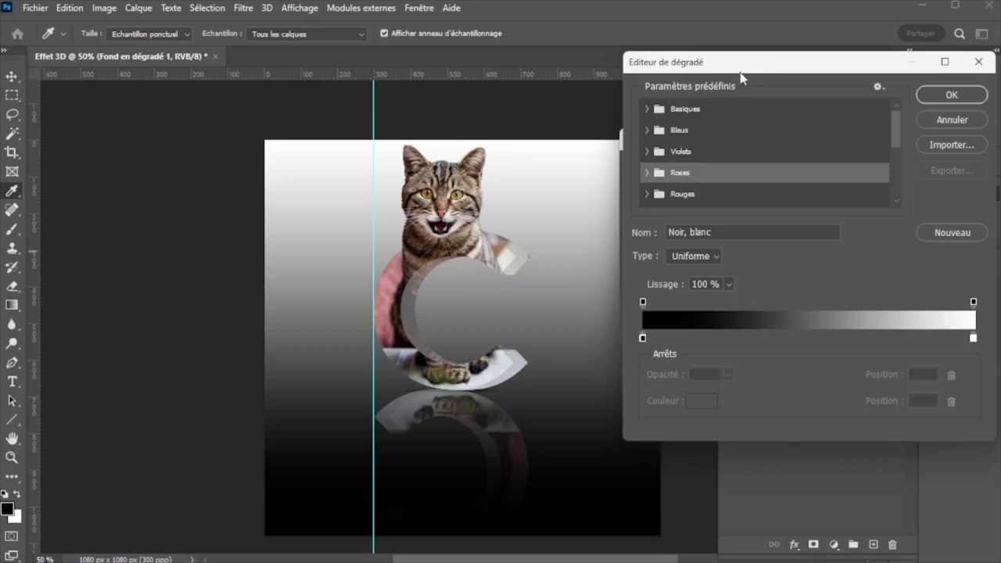
{"action": "left_click_drag", "start_coordinate": [734, 68], "coordinate": [825, 94]}
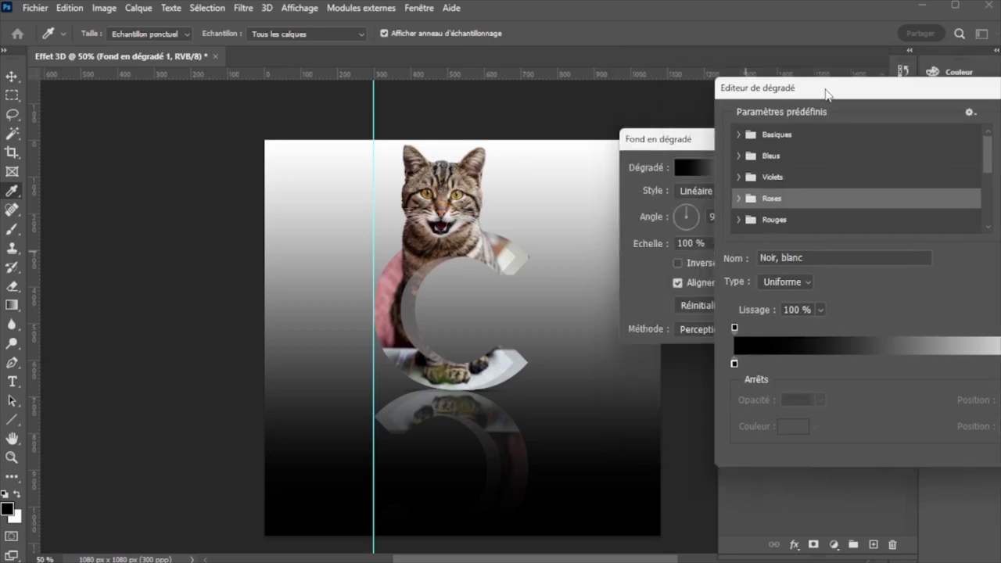
{"action": "left_click", "coordinate": [735, 363]}
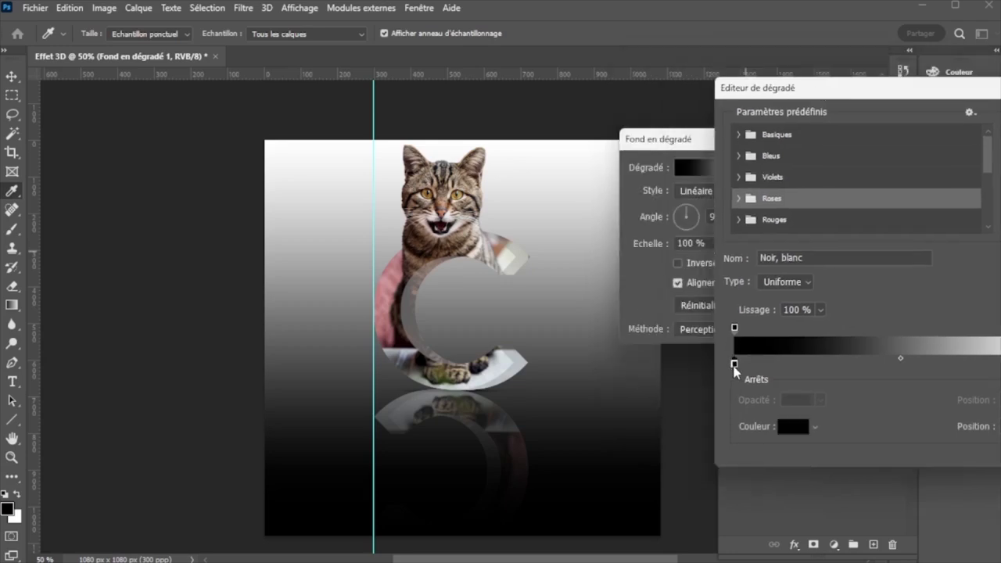
{"action": "double_click", "coordinate": [734, 363]}
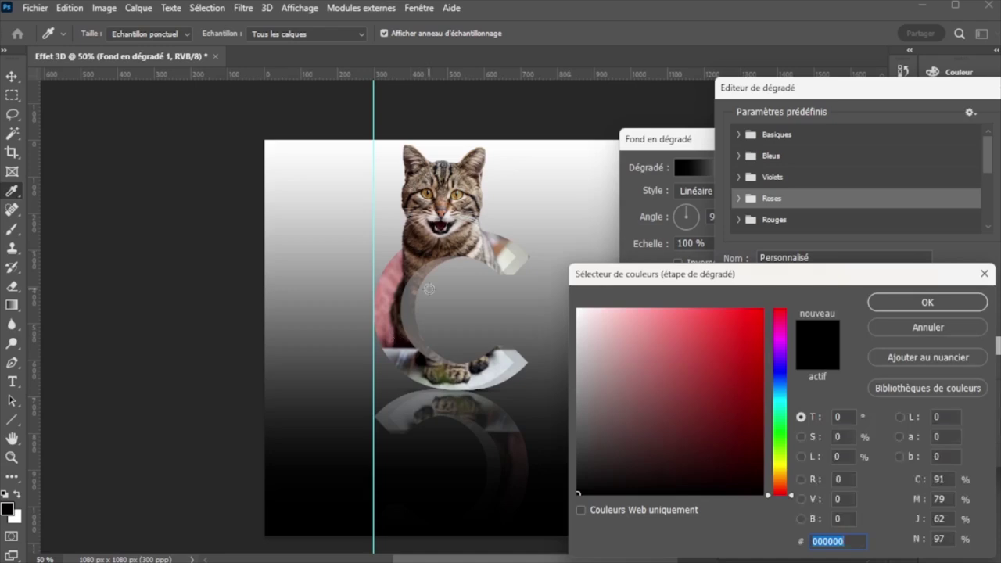
{"action": "left_click", "coordinate": [410, 326]}
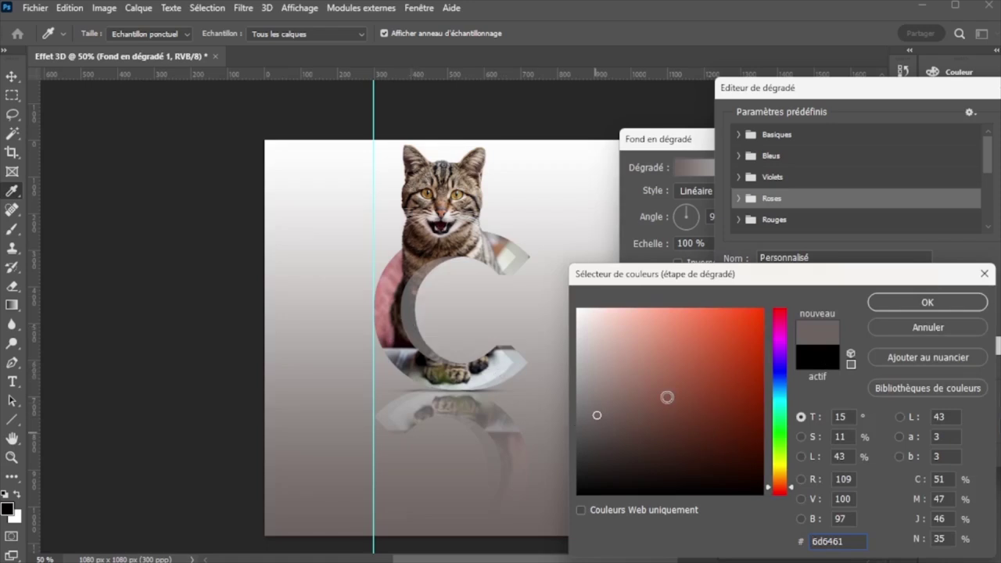
{"action": "left_click", "coordinate": [540, 388]}
{"action": "type", "text": "b4a183"}
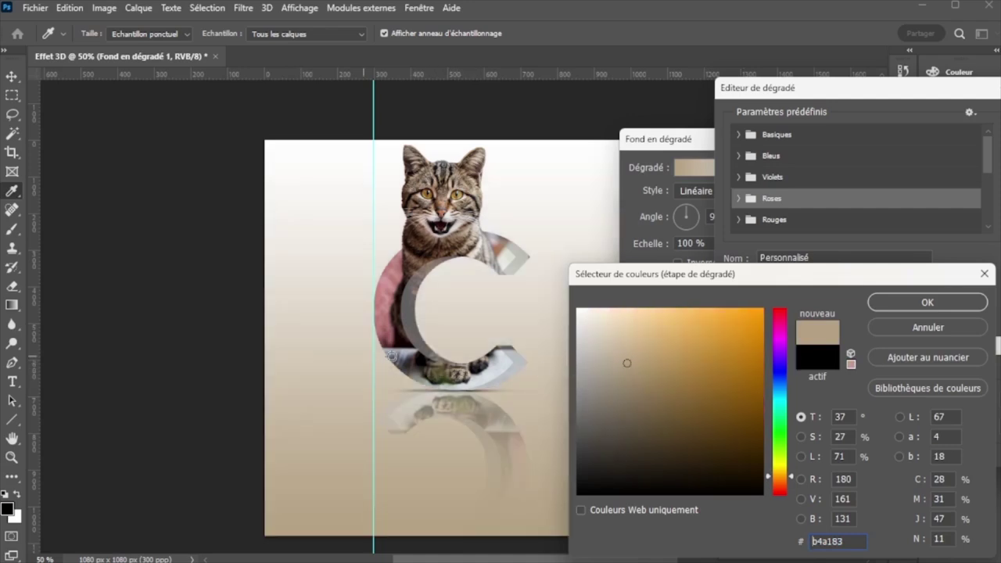
{"action": "left_click", "coordinate": [415, 370]}
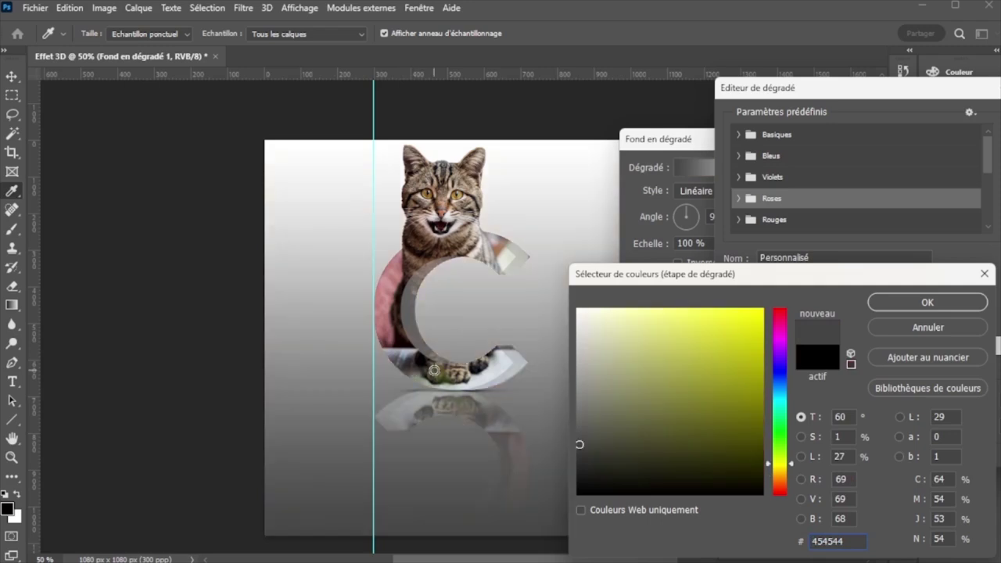
{"action": "left_click", "coordinate": [423, 359]}
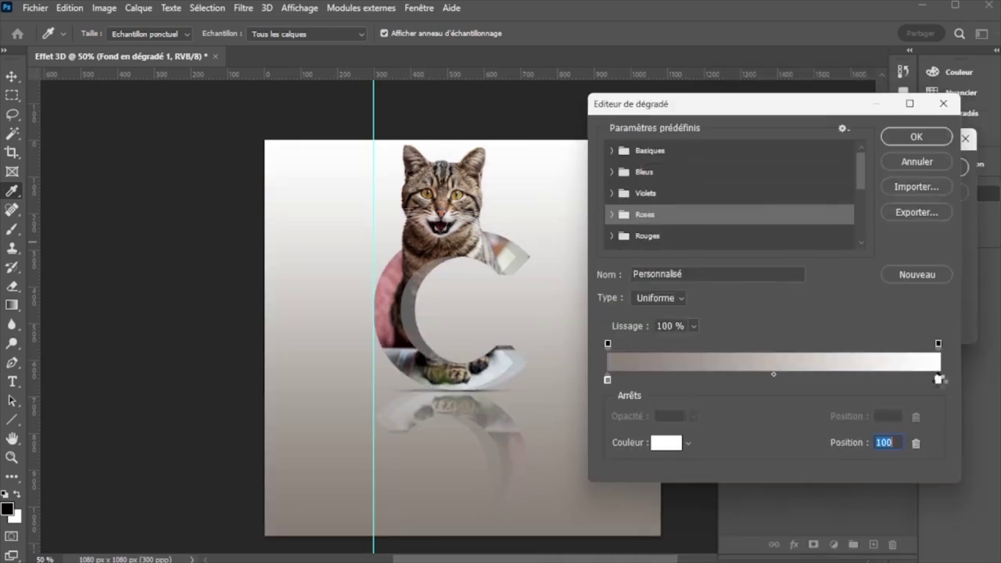
Step: Set canvas-sampled pink on the end stop, place stops at 100 and 57, confirm, remove the guide
{"action": "double_click", "coordinate": [938, 380]}
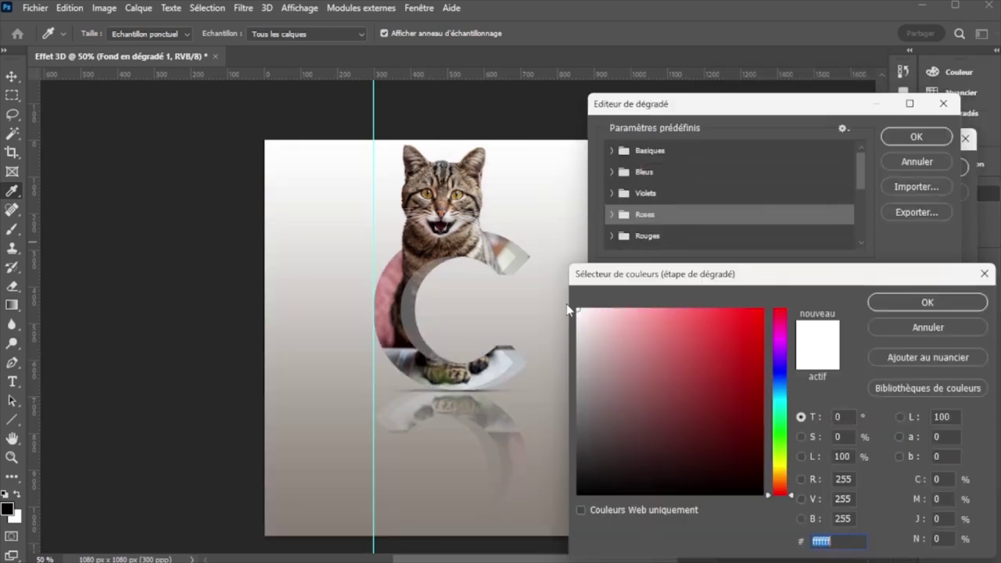
{"action": "left_click", "coordinate": [386, 279]}
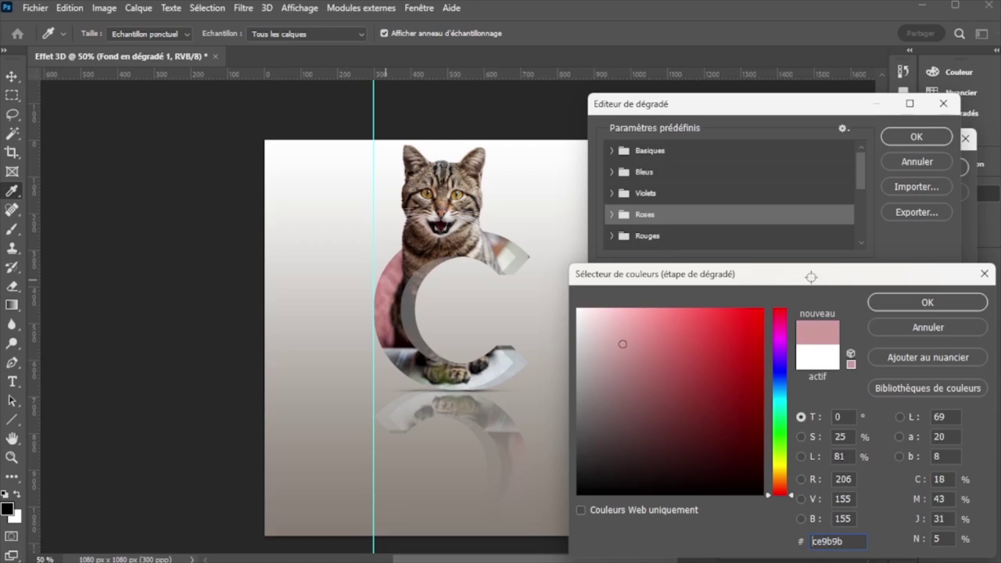
{"action": "left_click", "coordinate": [922, 301]}
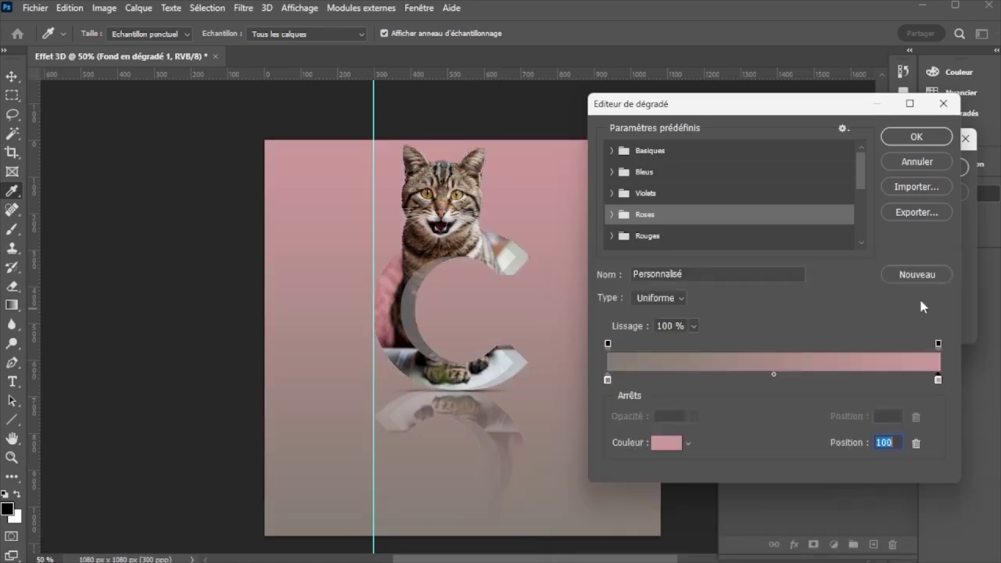
{"action": "left_click", "coordinate": [608, 380]}
{"action": "left_click_drag", "start_coordinate": [608, 381], "coordinate": [949, 389]}
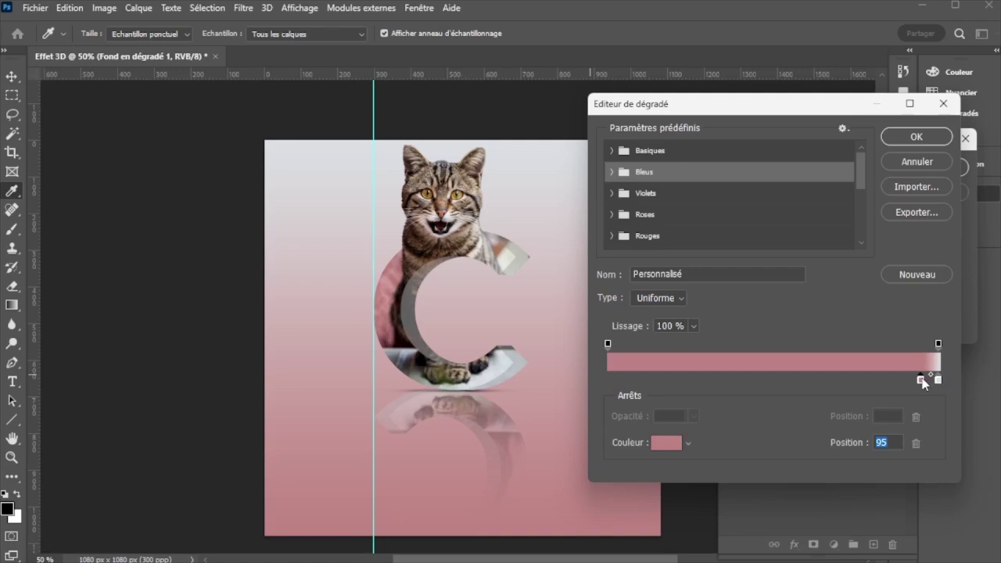
{"action": "left_click_drag", "start_coordinate": [949, 388], "coordinate": [574, 379]}
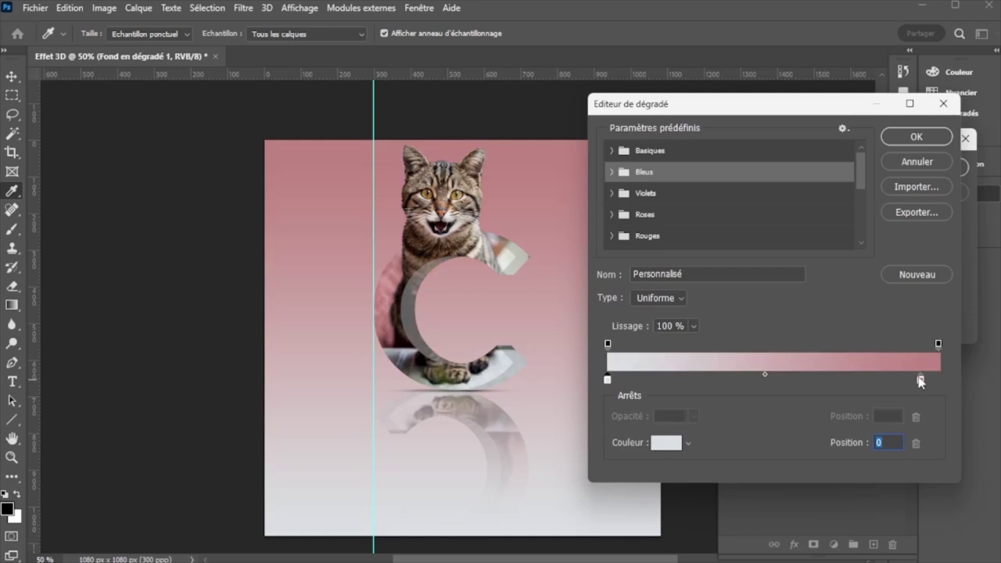
{"action": "left_click_drag", "start_coordinate": [920, 381], "coordinate": [978, 378]}
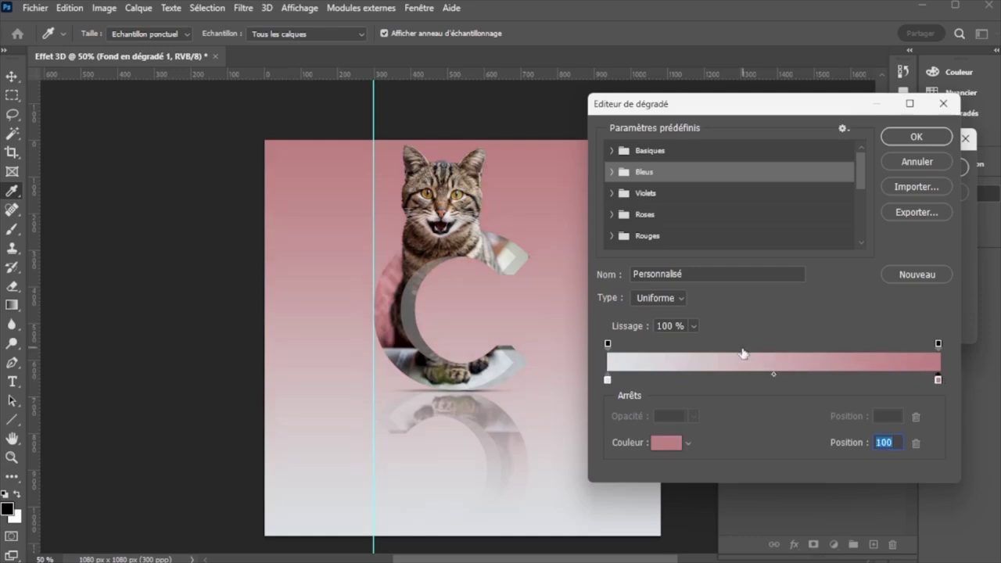
{"action": "left_click", "coordinate": [796, 380]}
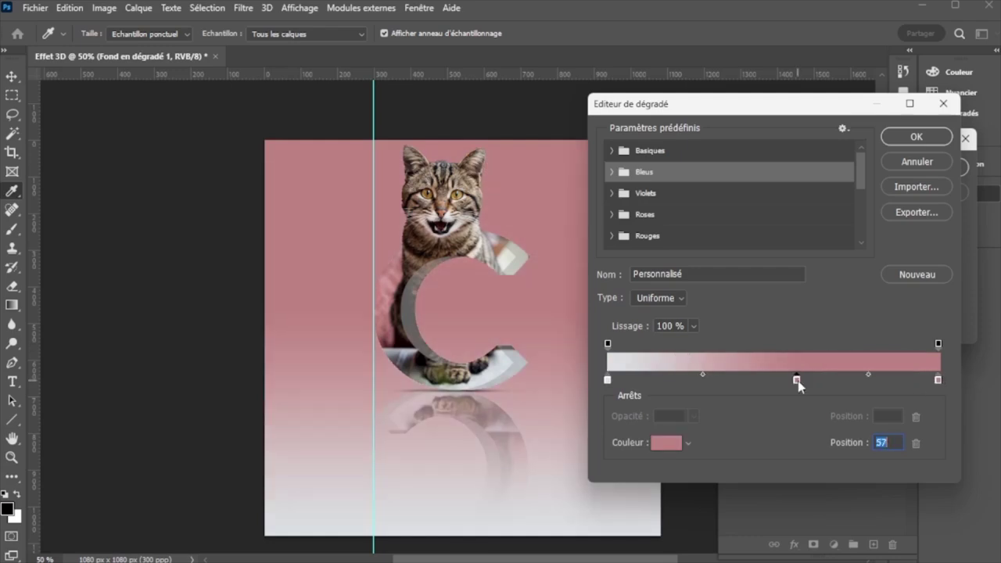
{"action": "left_click", "coordinate": [915, 137]}
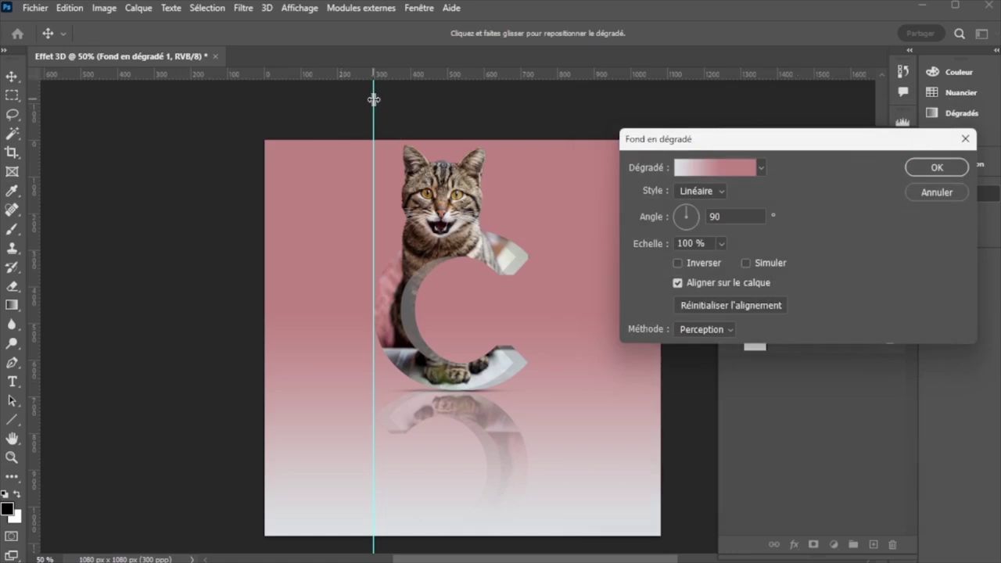
{"action": "left_click_drag", "start_coordinate": [373, 101], "coordinate": [2, 135]}
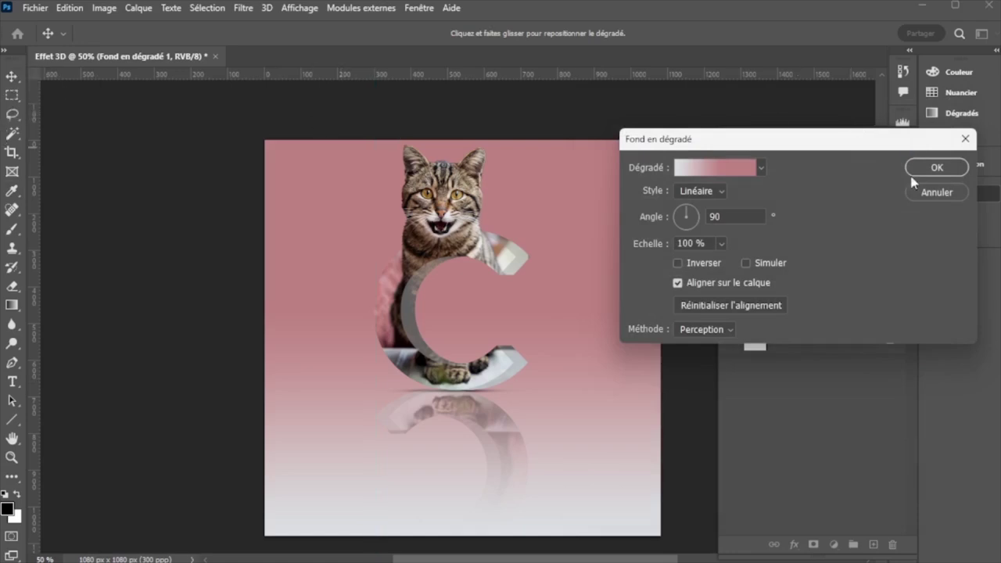
Step: Apply the new gradient fill settings and zoom in on the artwork
{"action": "left_click", "coordinate": [937, 169]}
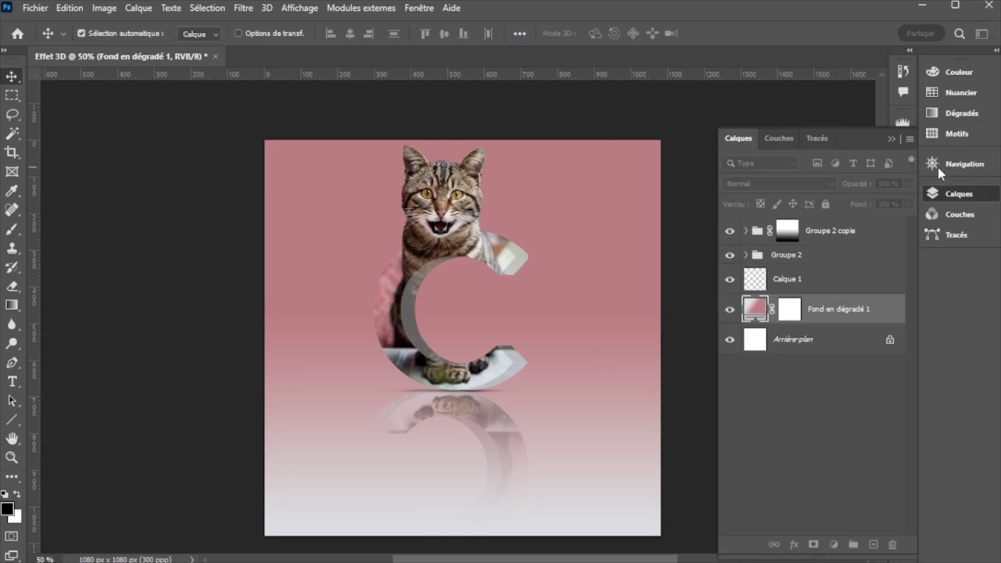
{"action": "left_click", "coordinate": [891, 139]}
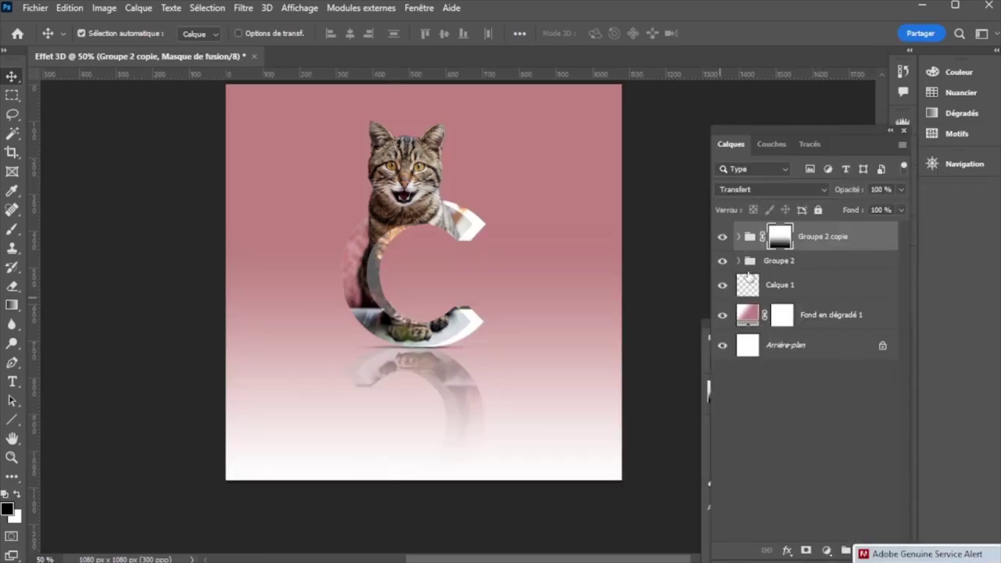
{"action": "key", "text": "ctrl+plus"}
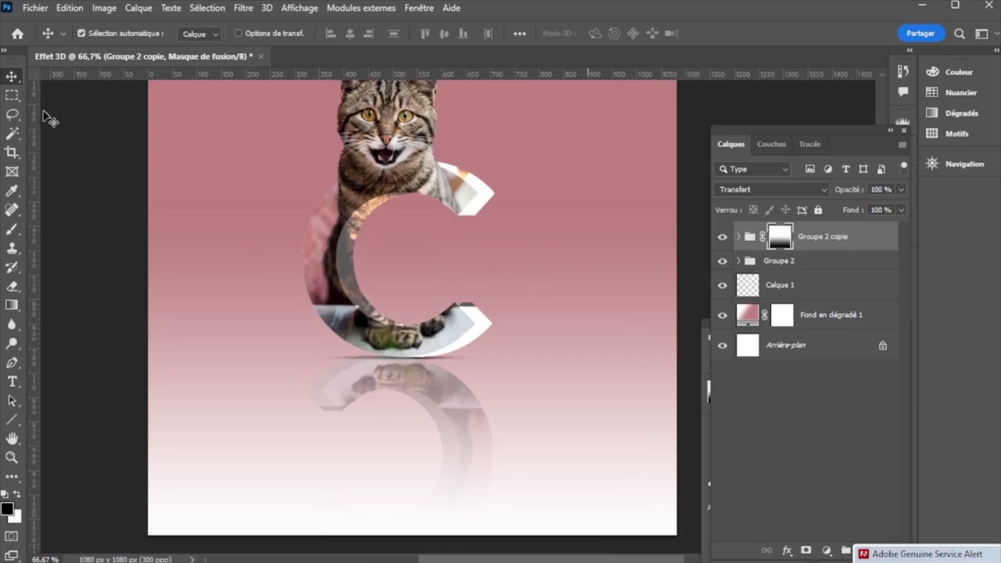
Step: Flip Groupe 2 copie with Symétrie axe vertical and add a vertical guide near 695 px
{"action": "left_click", "coordinate": [67, 14]}
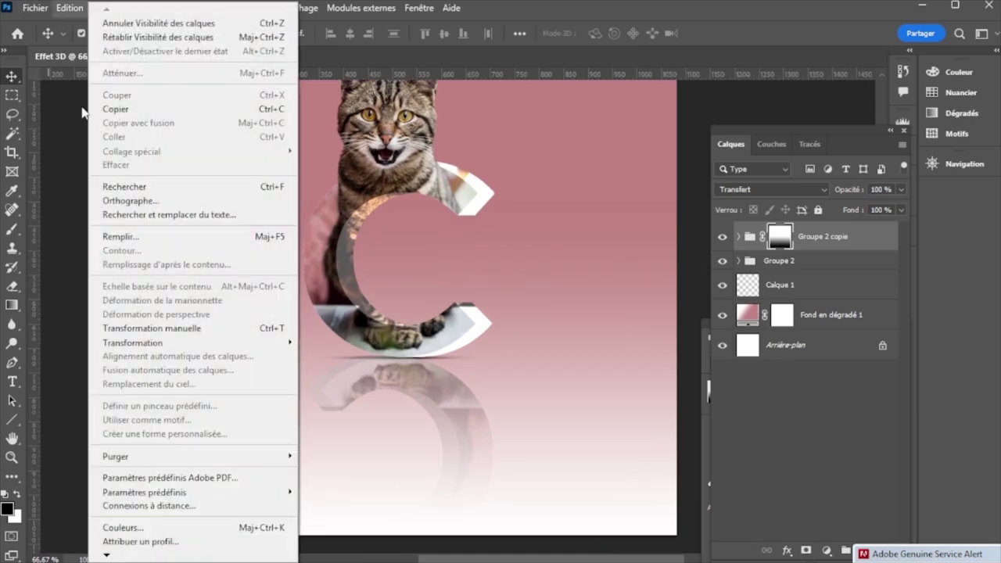
{"action": "left_click", "coordinate": [40, 38]}
{"action": "left_click", "coordinate": [69, 8]}
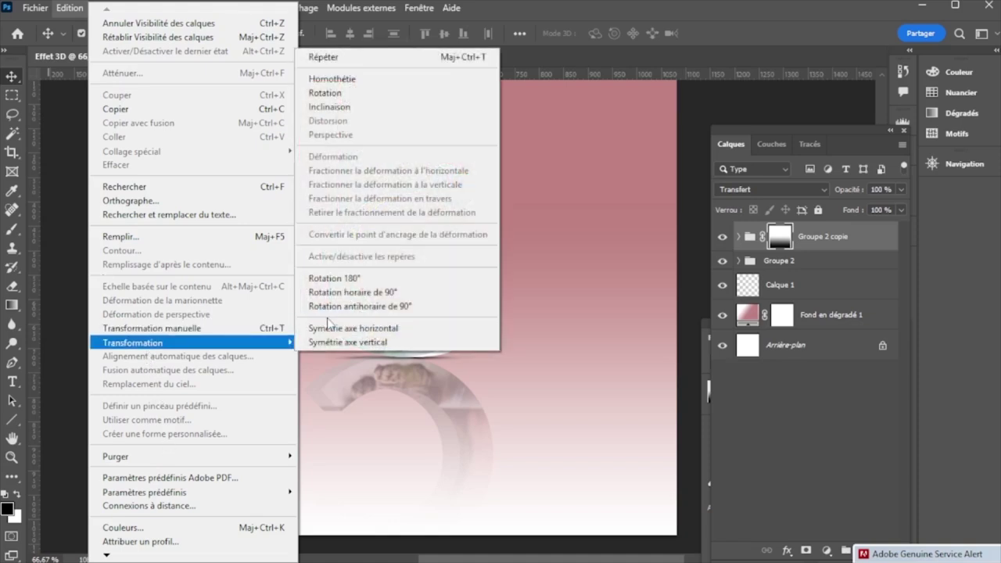
{"action": "mouse_move", "coordinate": [133, 343]}
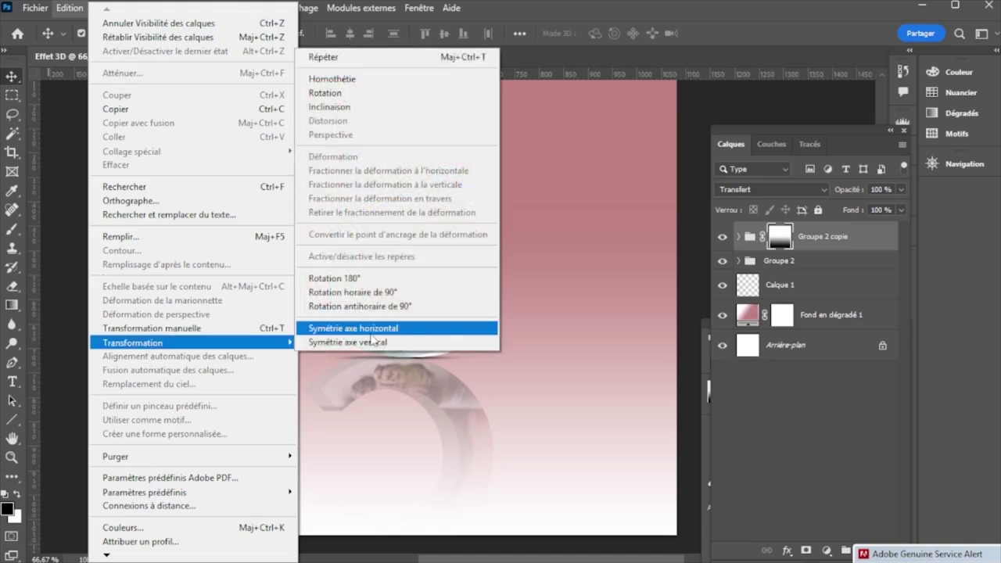
{"action": "left_click", "coordinate": [373, 342]}
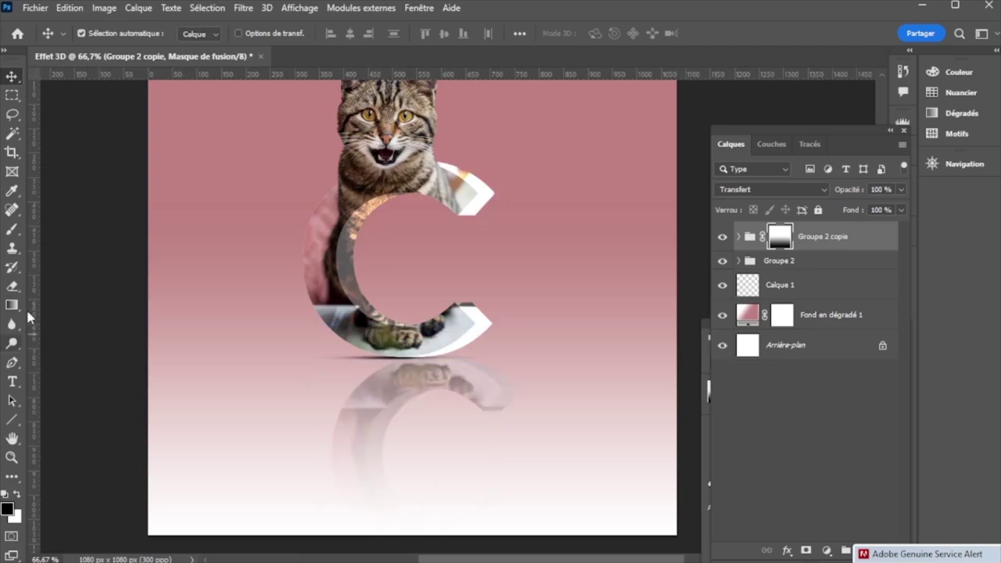
{"action": "left_click_drag", "start_coordinate": [34, 308], "coordinate": [492, 410]}
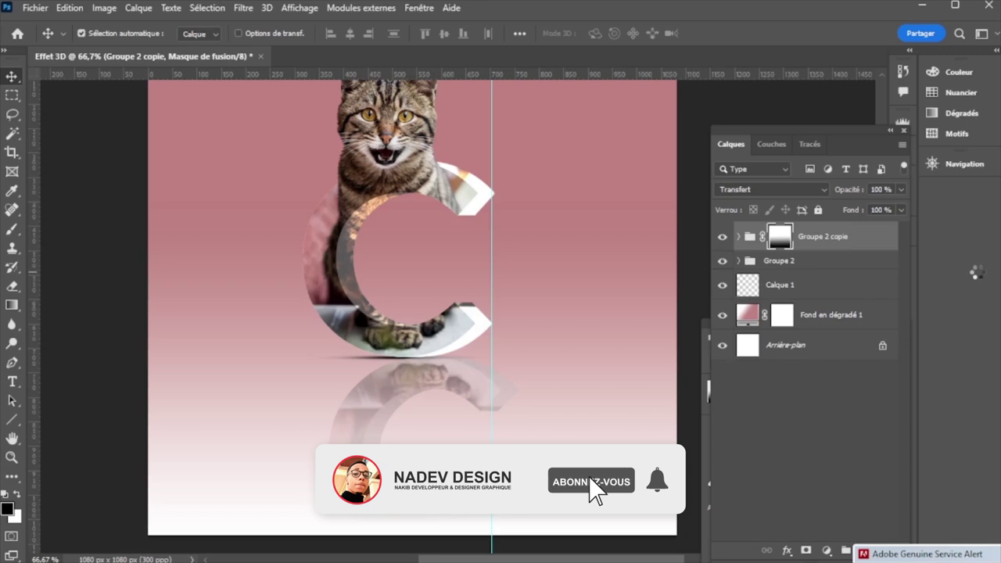
{"action": "key", "text": "ctrl+plus"}
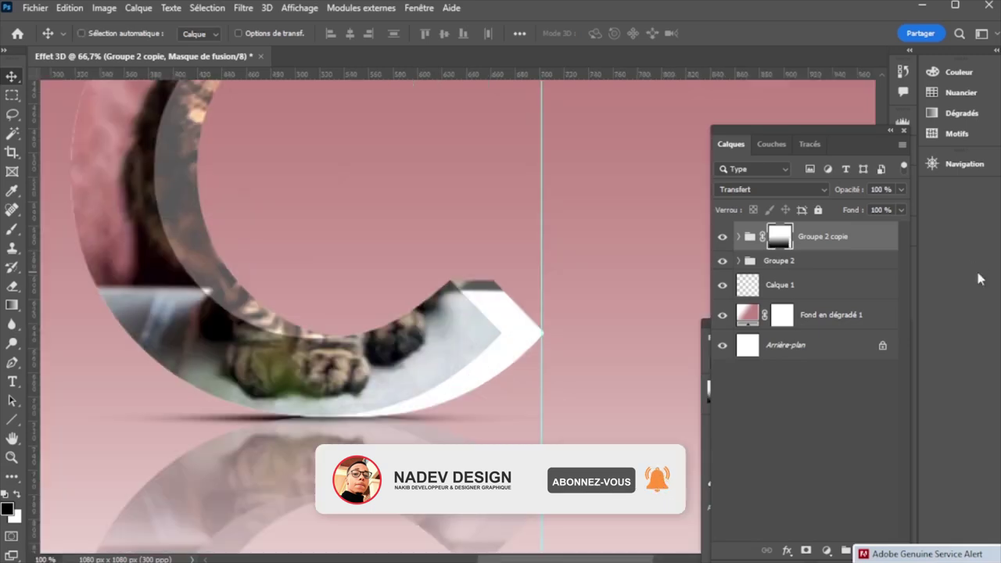
{"action": "key", "text": "ctrl+plus"}
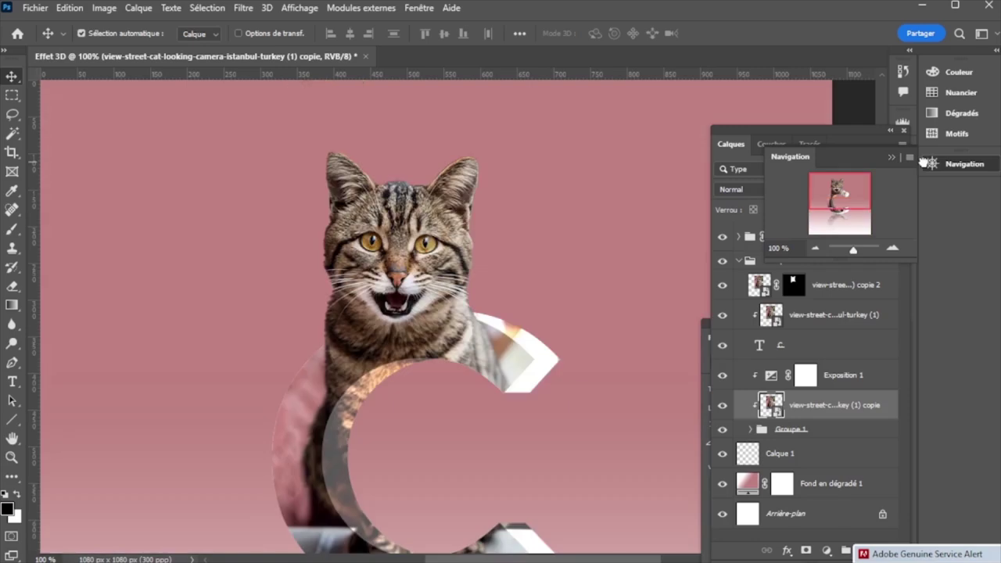
{"action": "left_click_drag", "start_coordinate": [923, 162], "coordinate": [922, 193]}
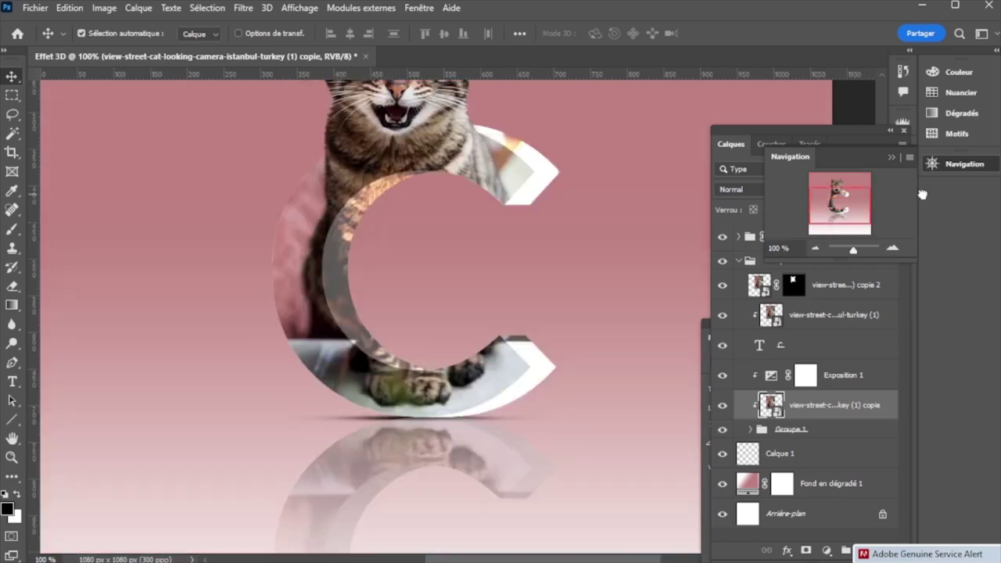